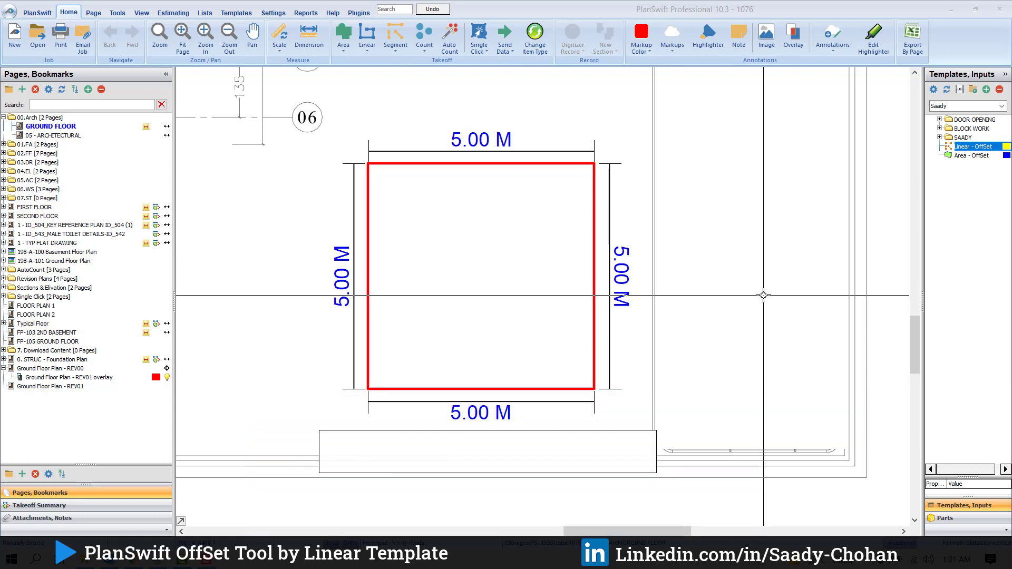
# - Start a new linear takeoff named TEST
pyautogui.moveTo(353, 211); pyautogui.dragTo(330, 208)
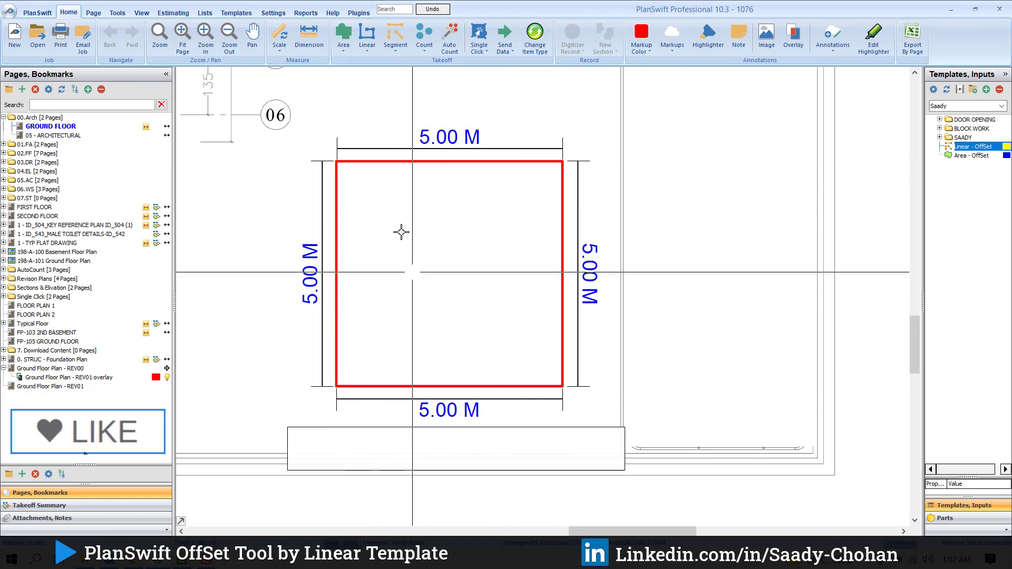
pyautogui.click(364, 39)
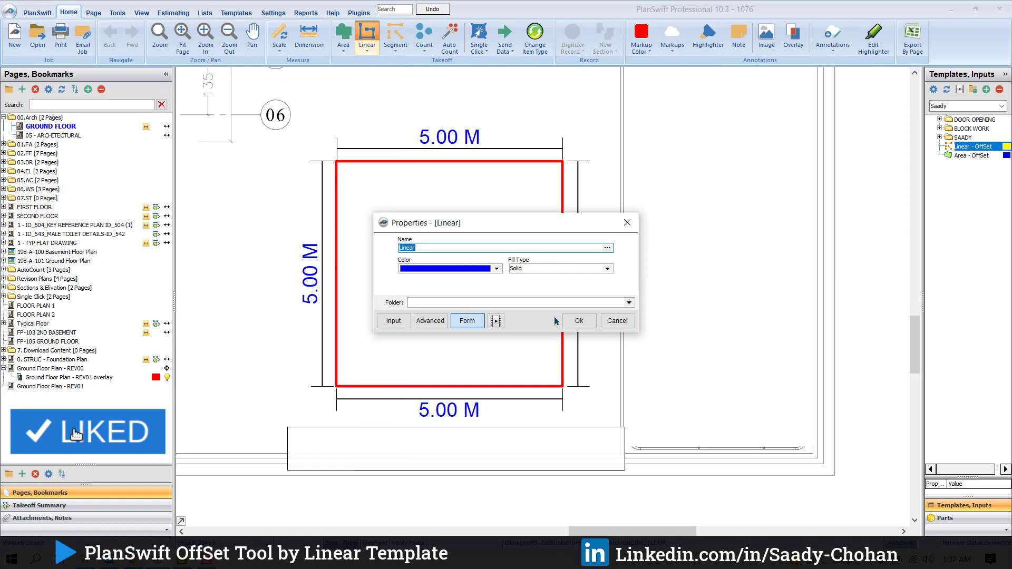
pyautogui.write('TEST')
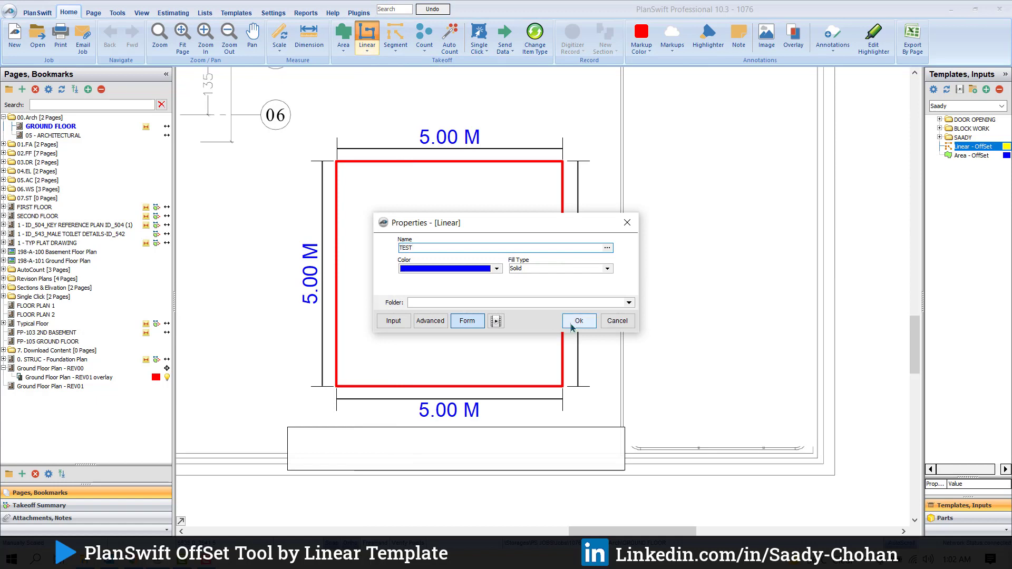
pyautogui.click(579, 320)
# - Trace TEST around the square's four corners (20.0 M) and move its legend below the drawing
pyautogui.click(402, 162)
pyautogui.click(628, 162)
pyautogui.click(629, 386)
pyautogui.click(402, 386)
pyautogui.doubleClick(402, 161)
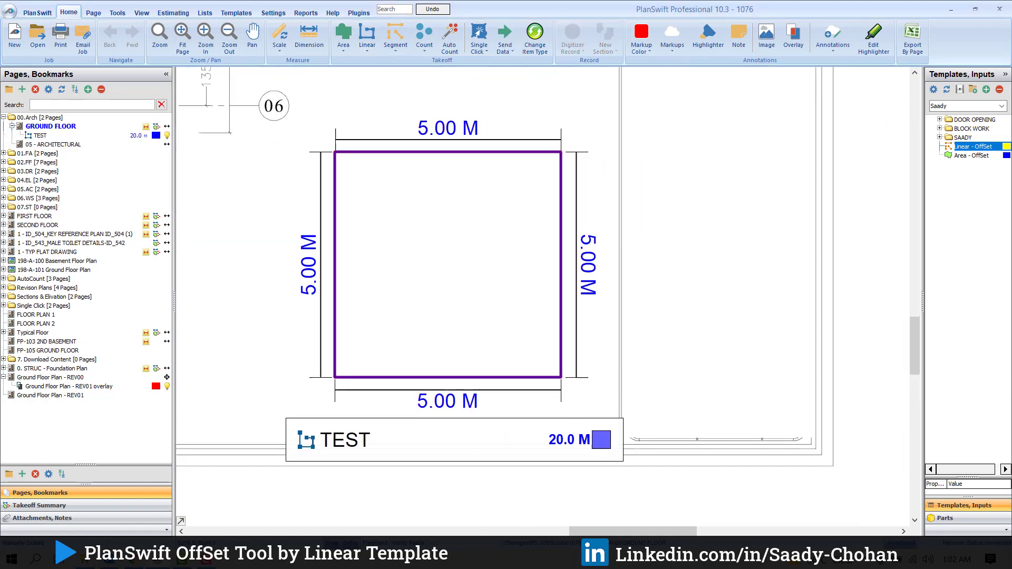
pyautogui.click(603, 458)
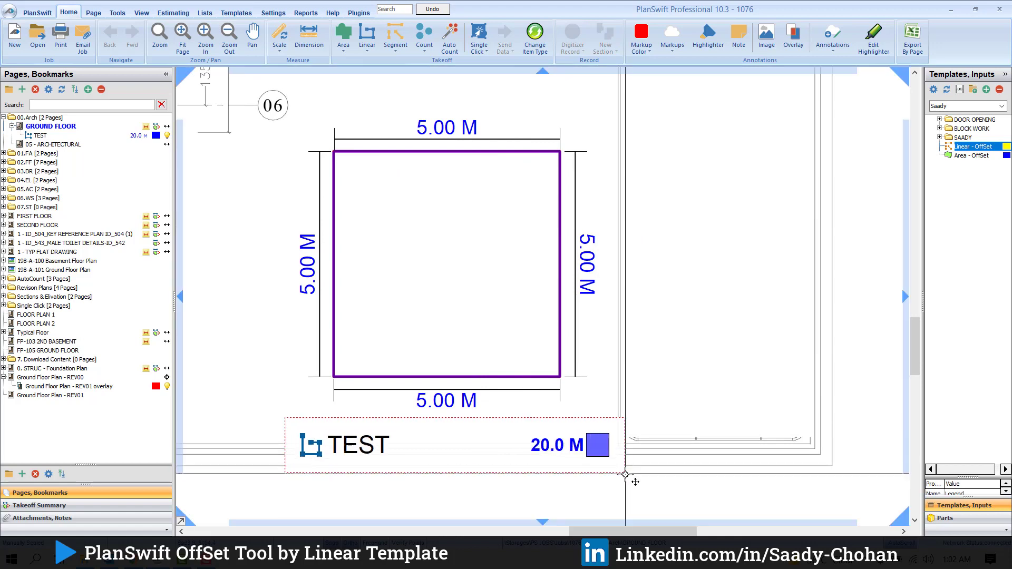
pyautogui.moveTo(644, 463); pyautogui.dragTo(595, 477)
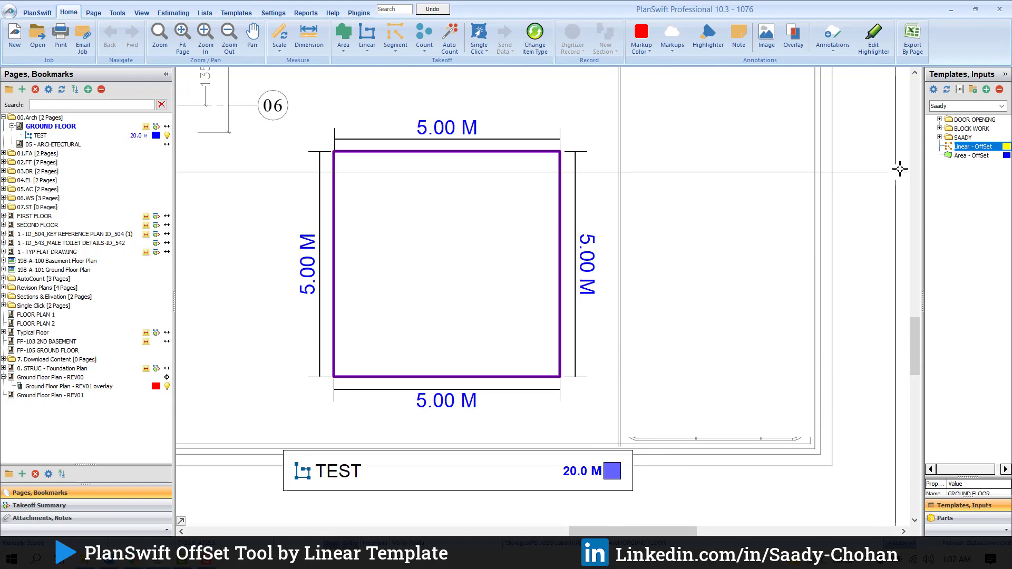
# - Create takeoff TEST1 from the Linear - OffSet template with an OFFSET of 2
pyautogui.doubleClick(975, 146)
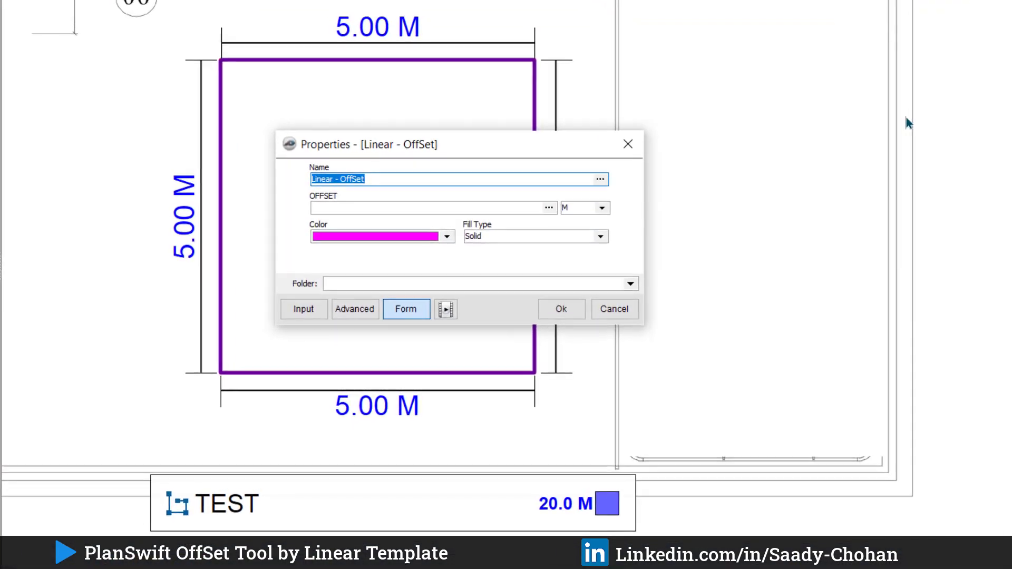
pyautogui.write('TEST')
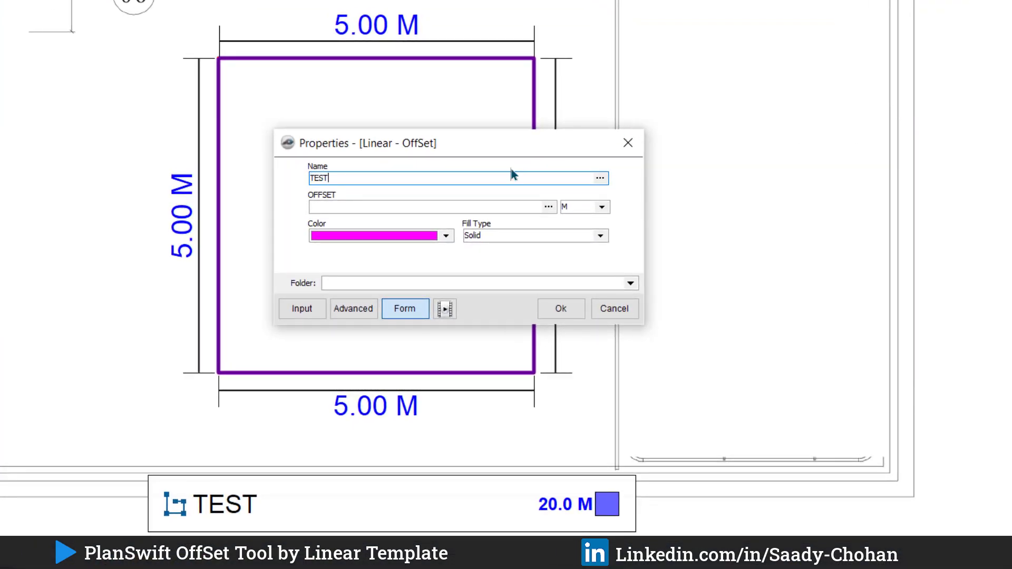
pyautogui.write('1')
pyautogui.click(467, 206)
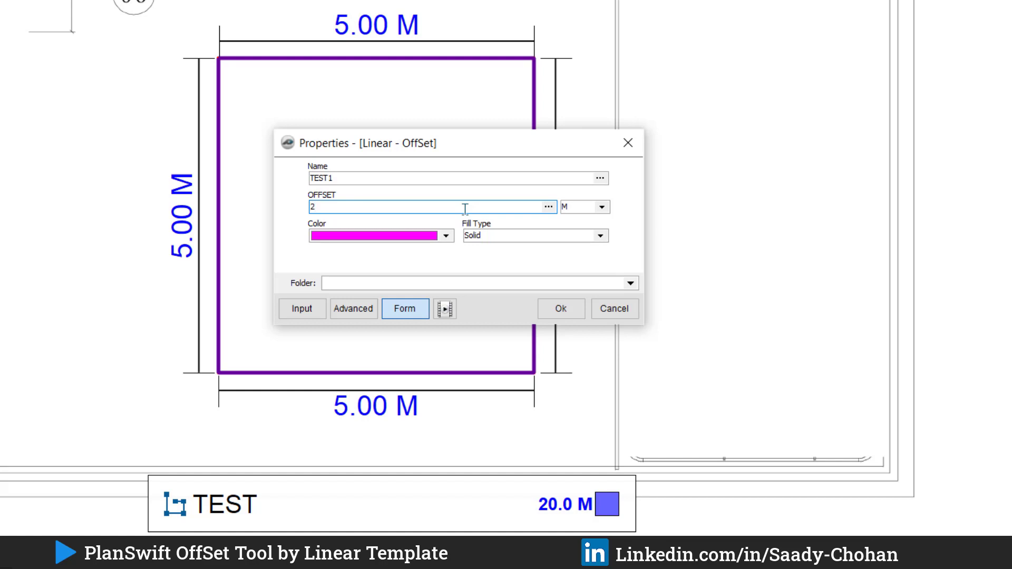
pyautogui.click(546, 311)
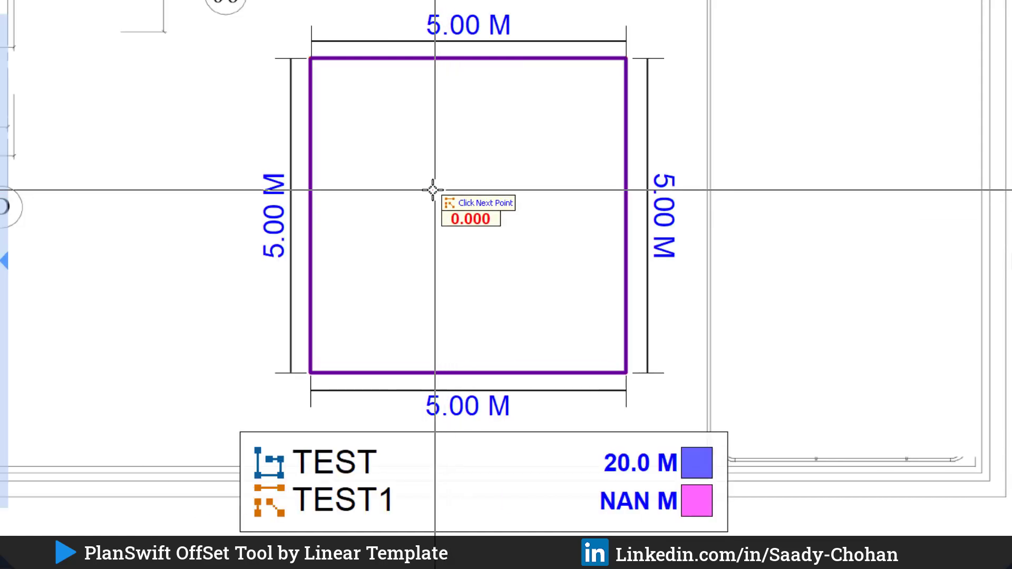
# - Trace TEST1 around the square's four corners and stop drawing, giving 28.0 M
pyautogui.click(310, 59)
pyautogui.doubleClick(625, 59)
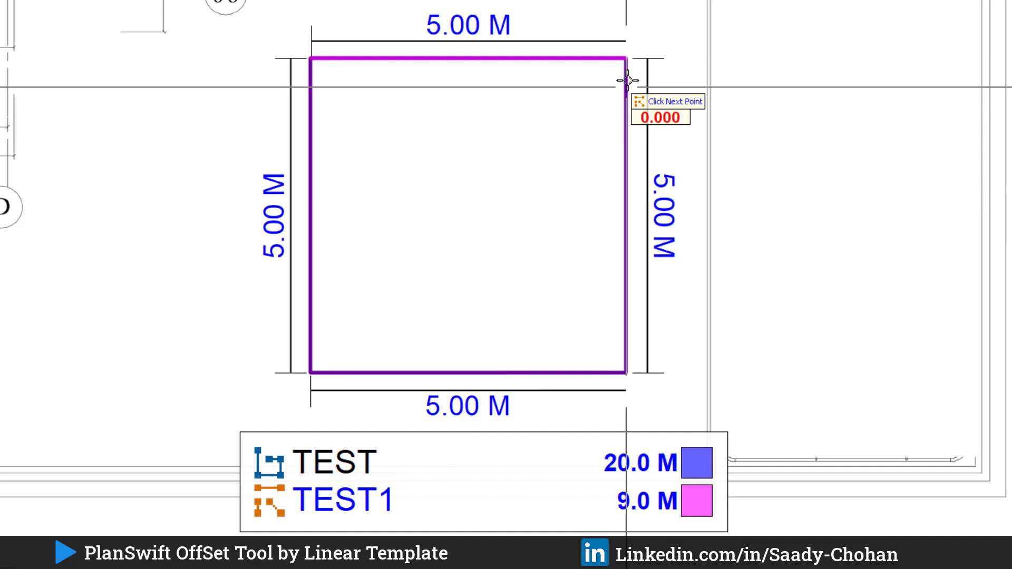
pyautogui.click(626, 372)
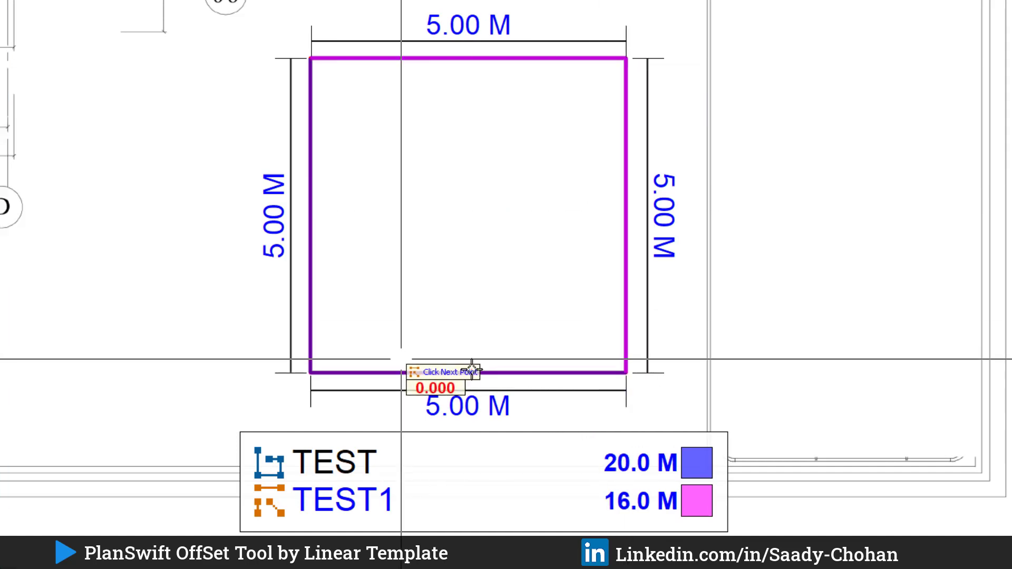
pyautogui.click(310, 372)
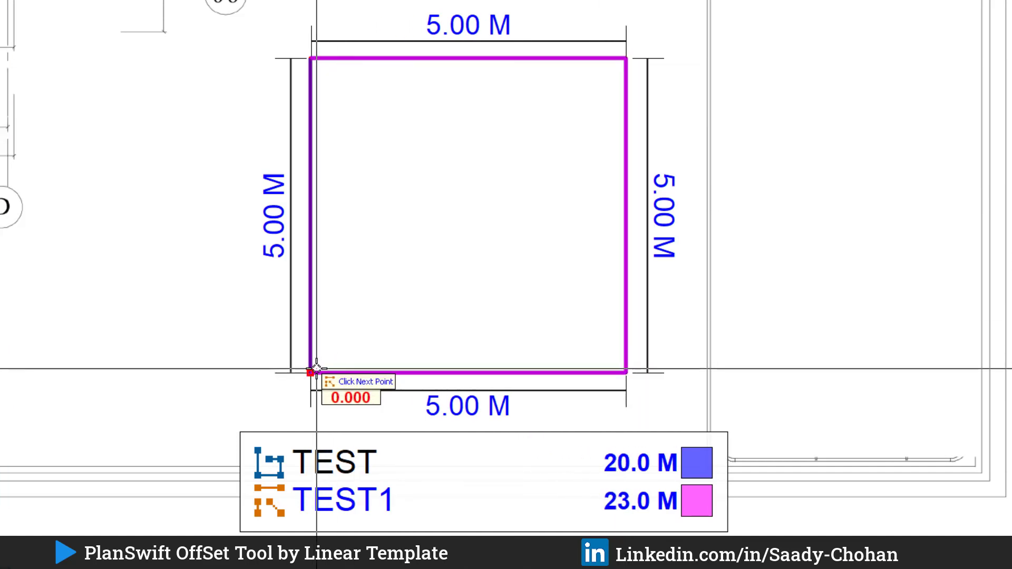
pyautogui.click(311, 58)
pyautogui.rightClick(344, 80)
pyautogui.click(371, 112)
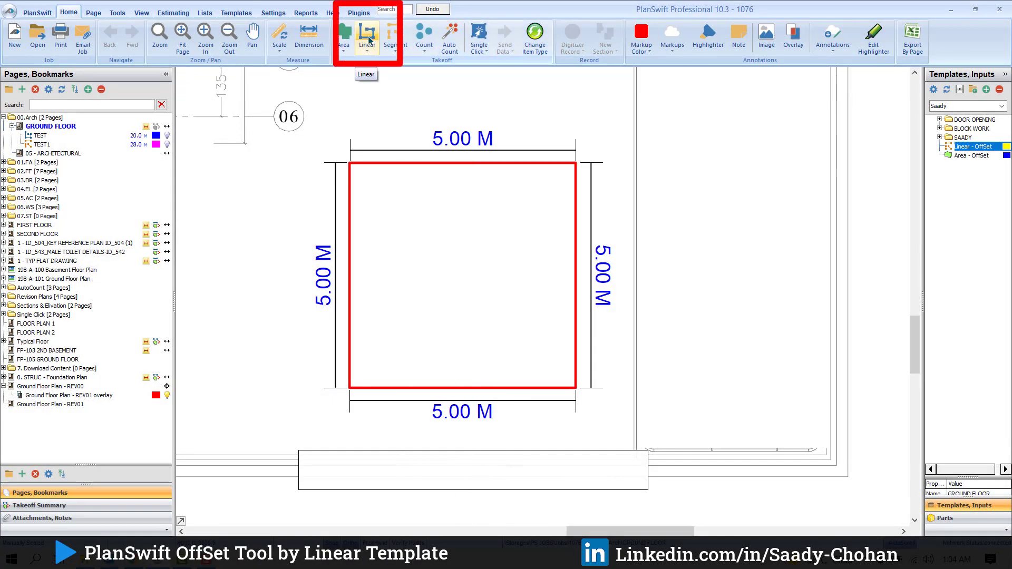
# - Pick the Linear takeoff tool on the Home ribbon
pyautogui.click(369, 40)
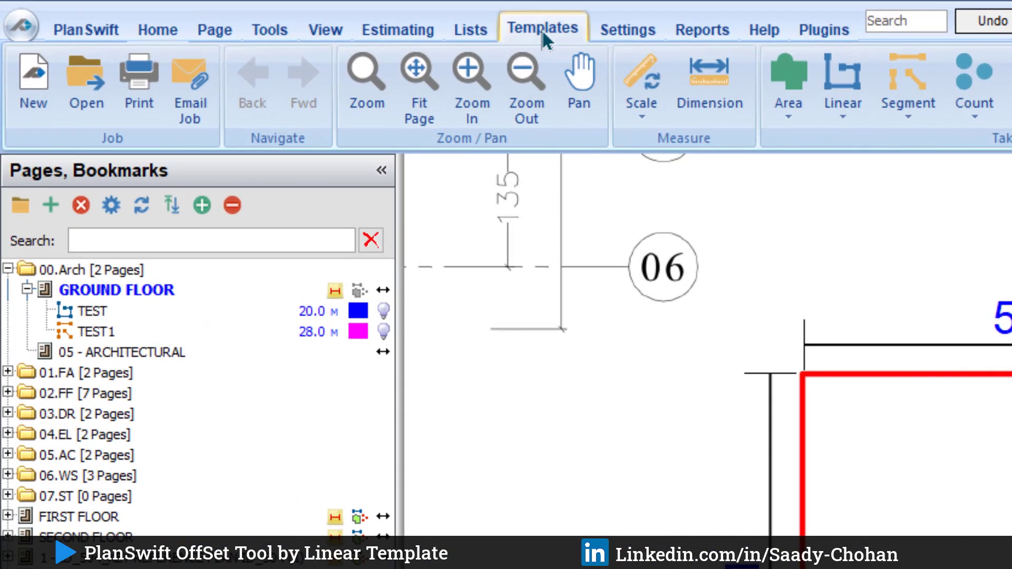
# - Browse the Metric, Sample Takeoff Tools and CSI template lists, then return to the Saady list
pyautogui.click(236, 14)
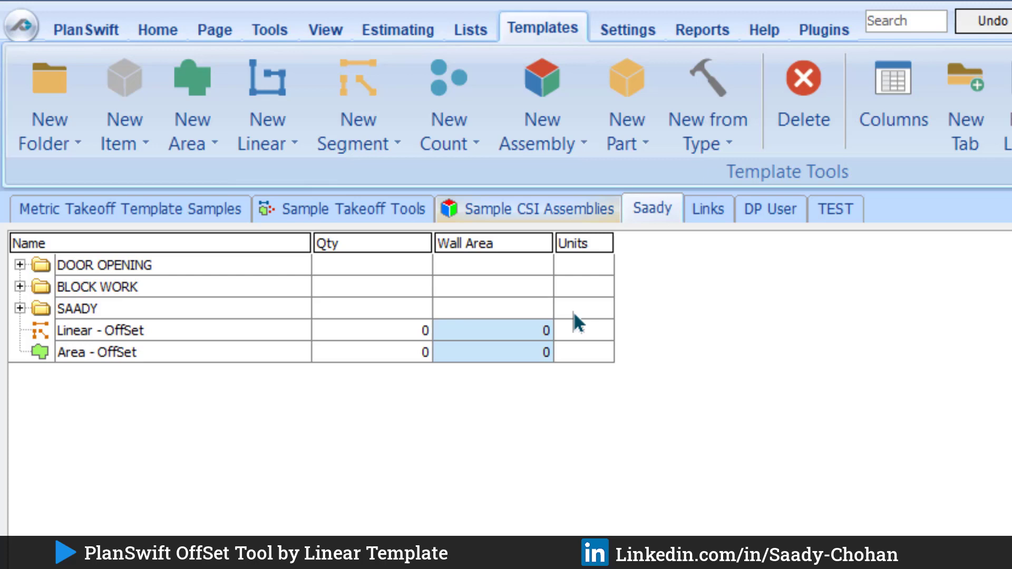
pyautogui.click(206, 209)
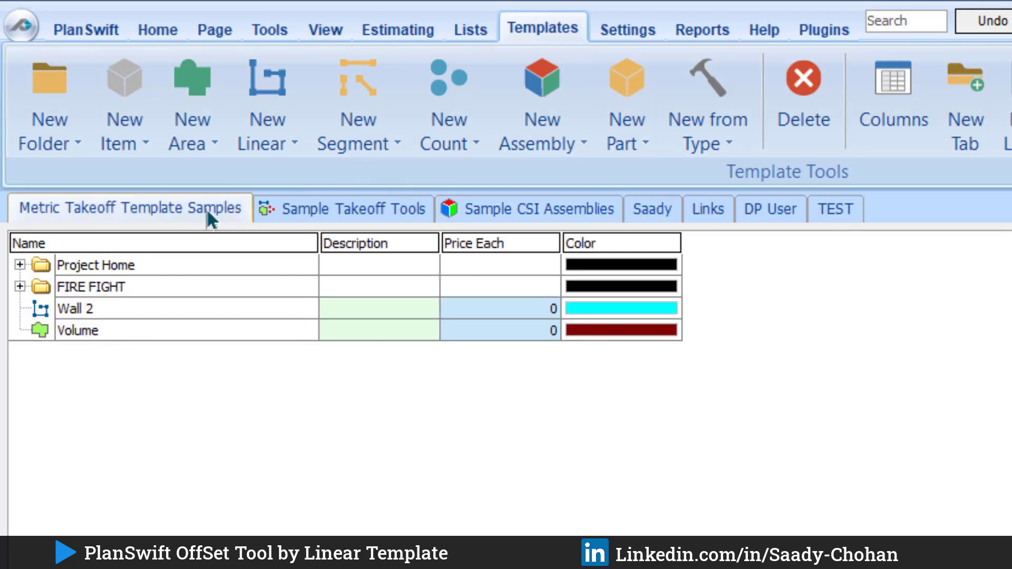
pyautogui.click(319, 210)
pyautogui.click(565, 208)
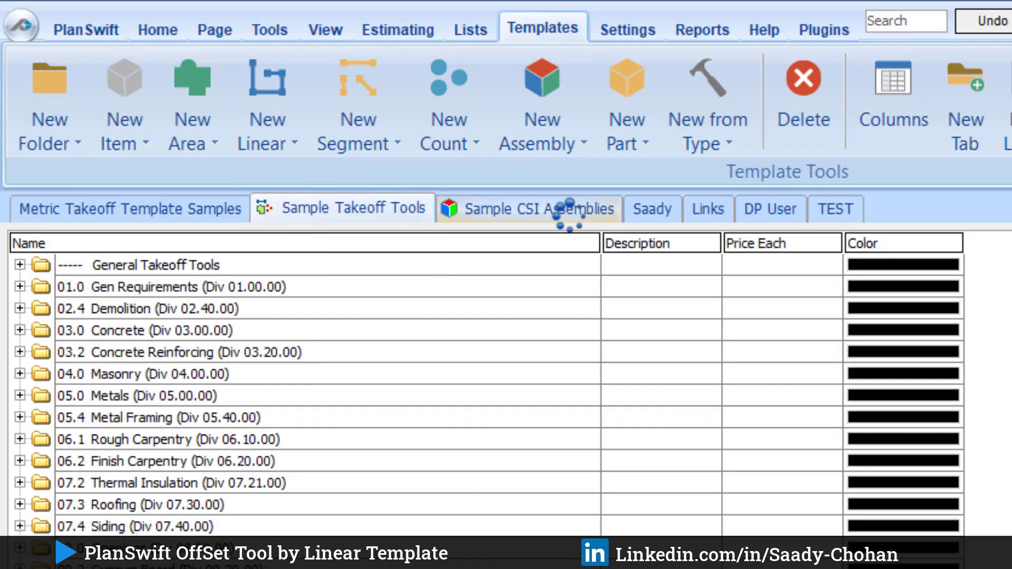
pyautogui.click(653, 217)
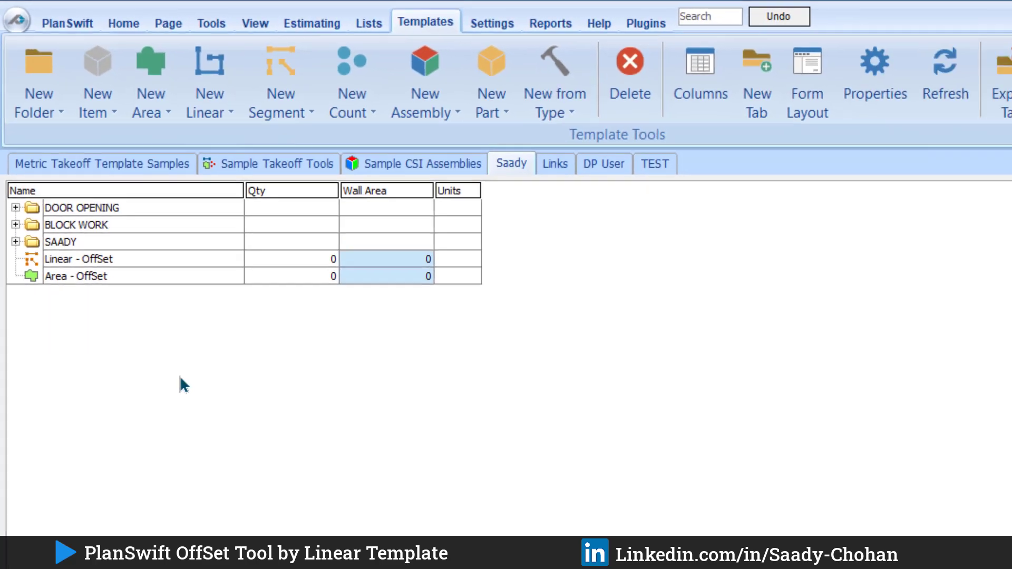
# - Create a new segment template named 'OFFSET - TEST'
pyautogui.click(358, 79)
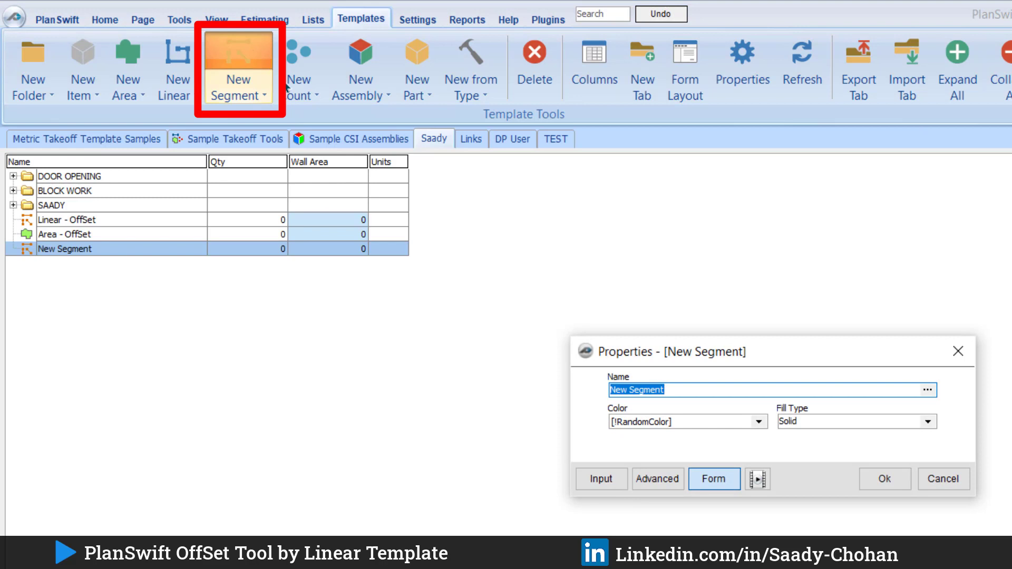
pyautogui.write('OFF')
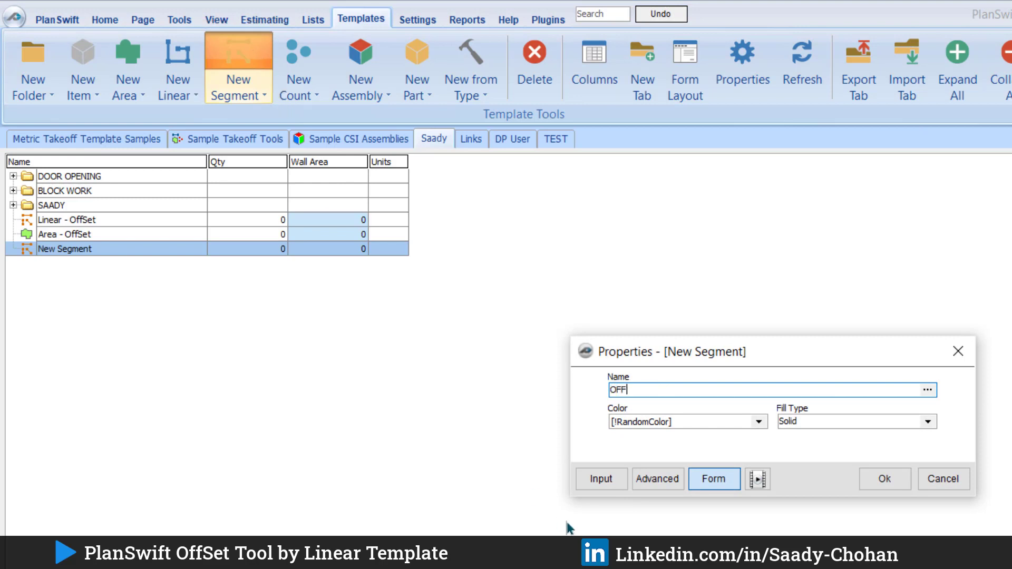
pyautogui.write('SET - TEST')
pyautogui.press('Return')
# - Open the OFFSET - TEST template's properties in the Advanced grid
pyautogui.rightClick(97, 252)
pyautogui.click(159, 262)
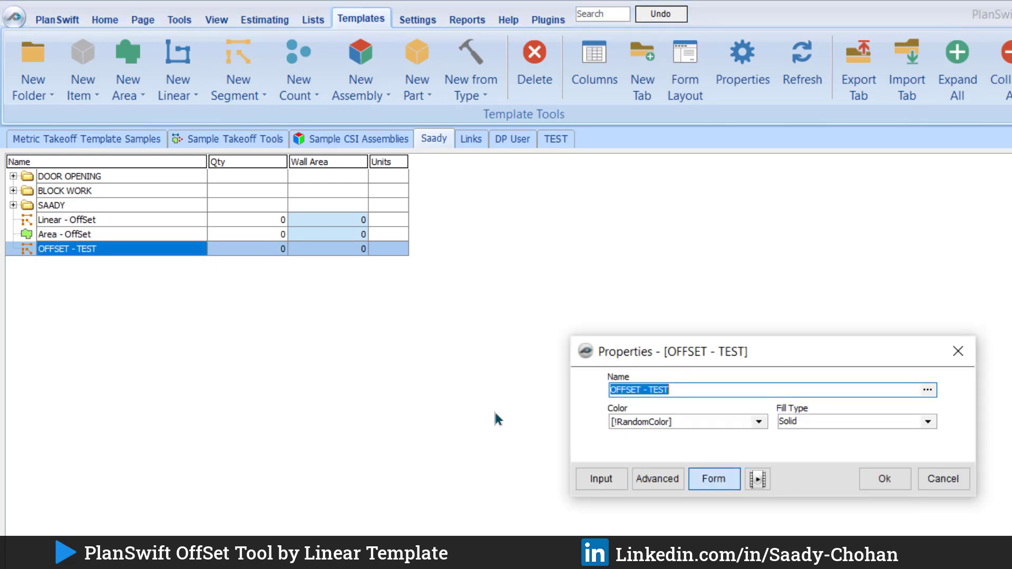
pyautogui.click(657, 479)
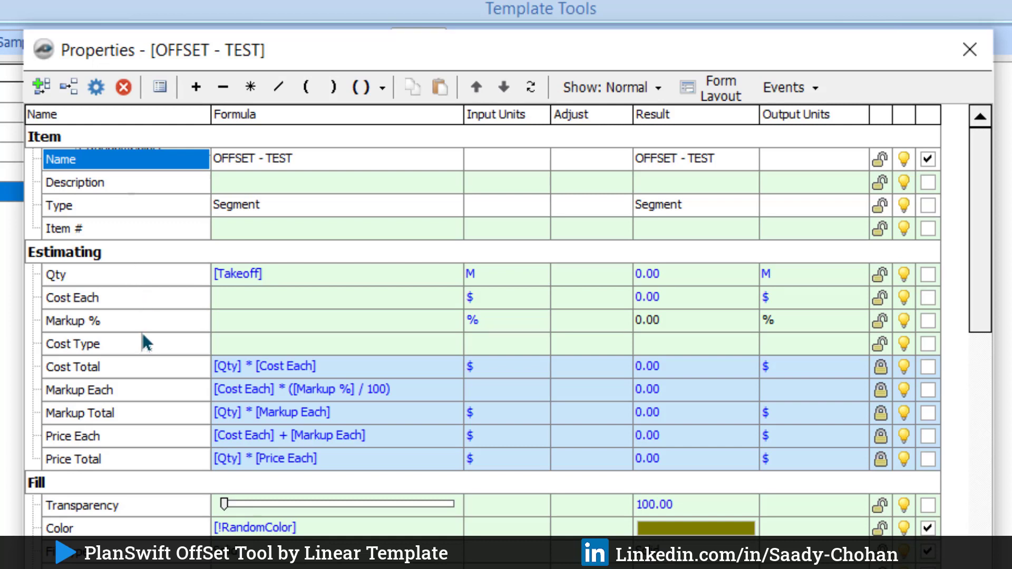
# - Add two custom properties, OffSet and Extra, to the template
pyautogui.click(283, 271)
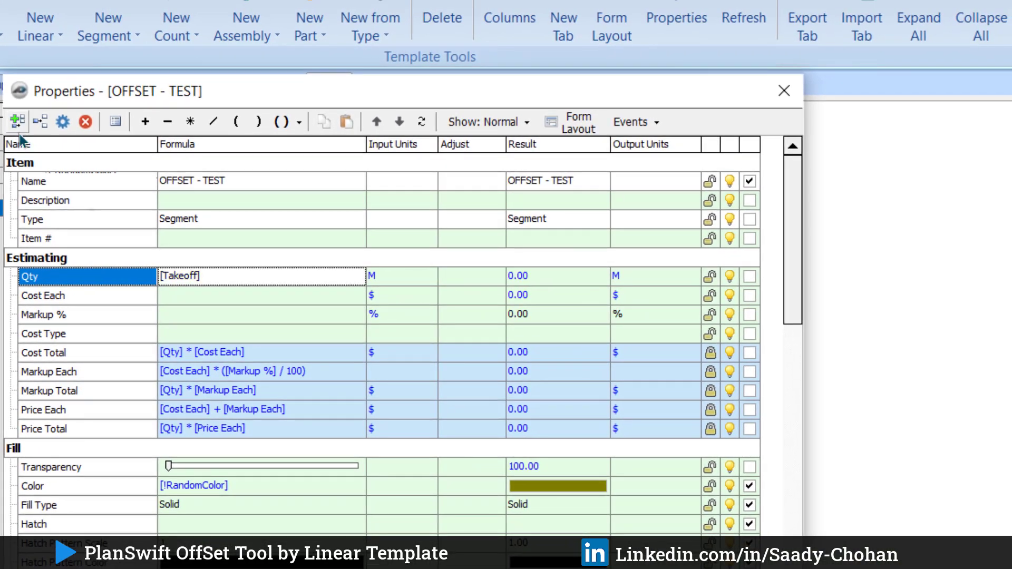
pyautogui.click(41, 87)
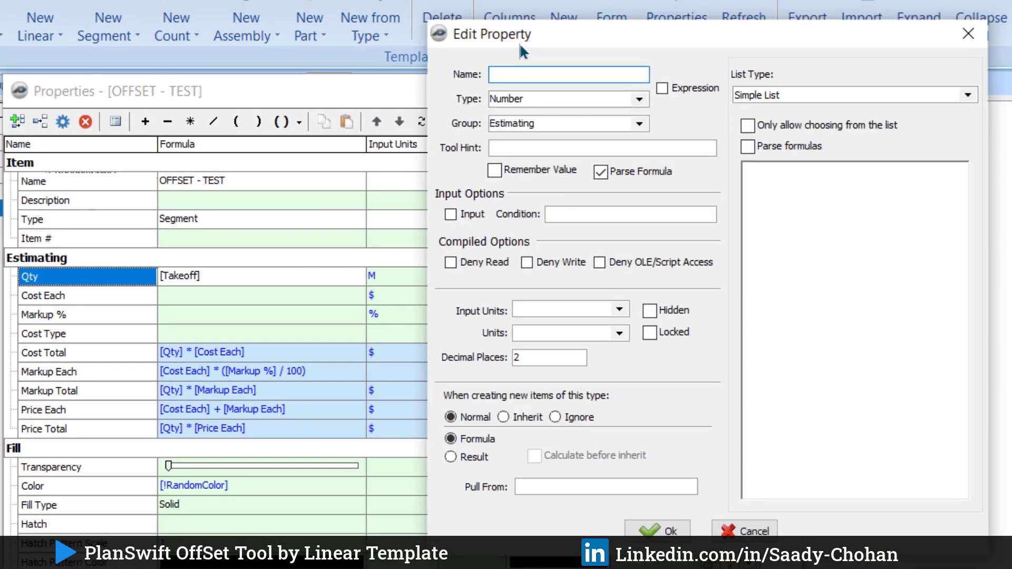
pyautogui.write('O')
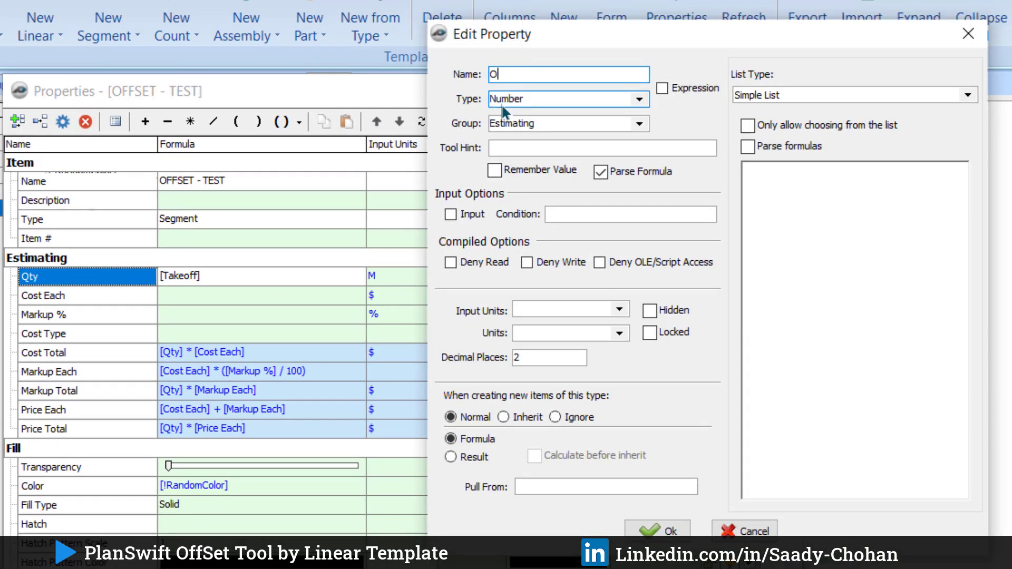
pyautogui.write('ffSet')
pyautogui.click(670, 531)
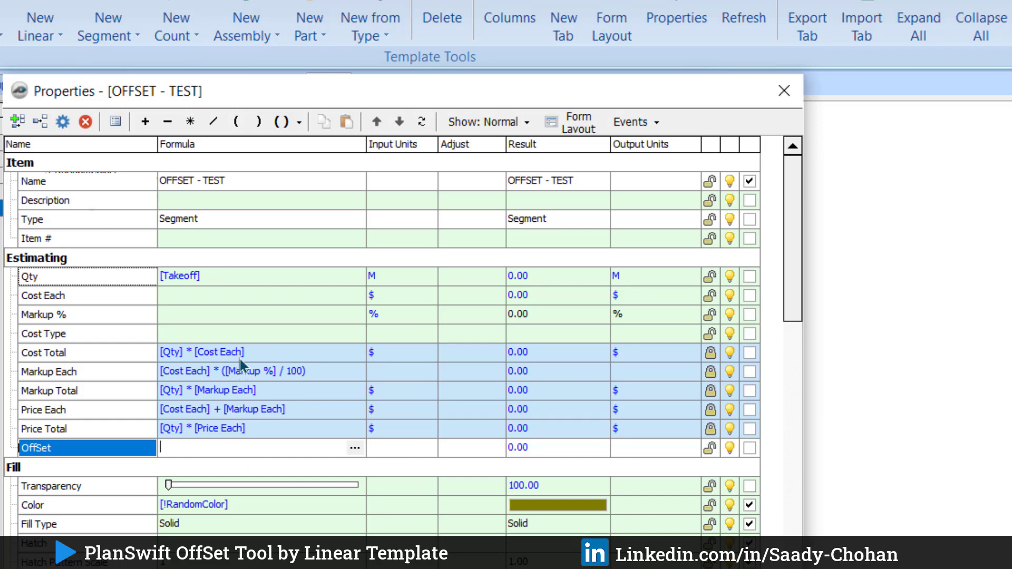
pyautogui.click(18, 121)
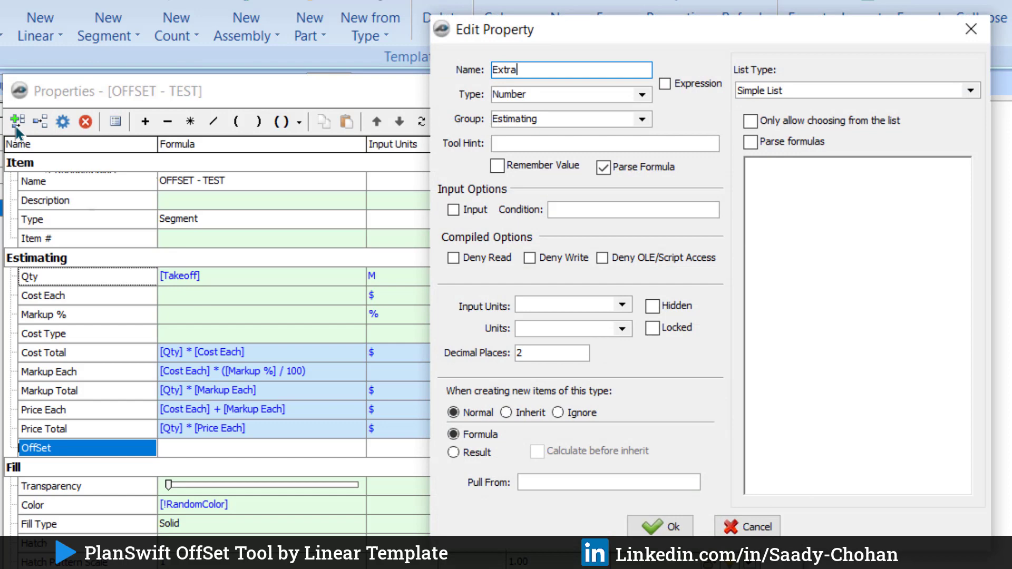
pyautogui.click(660, 527)
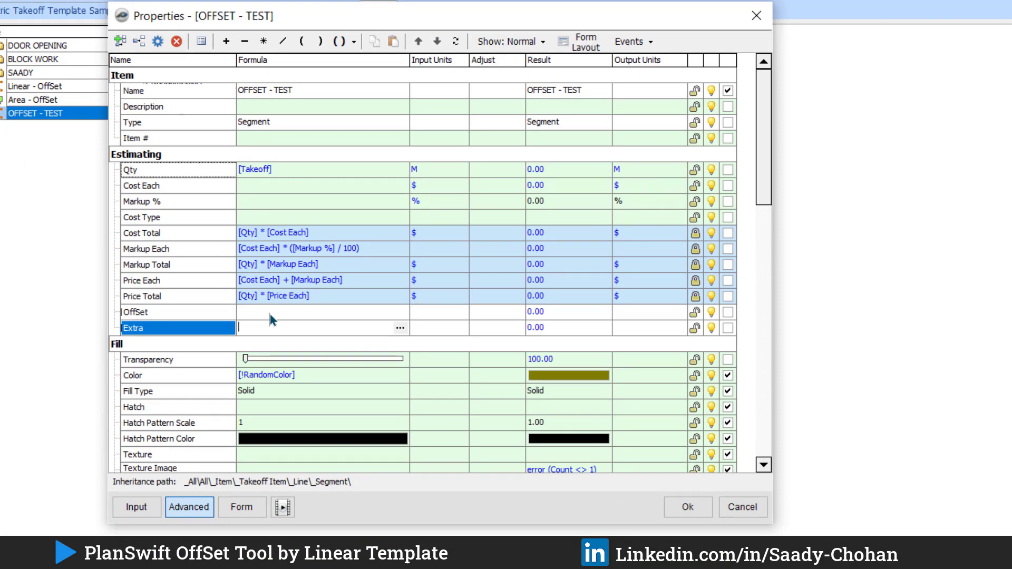
# - Set Extra's formula to [Section Count] * [OffSet] by dragging both properties in
pyautogui.click(269, 314)
pyautogui.doubleClick(202, 343)
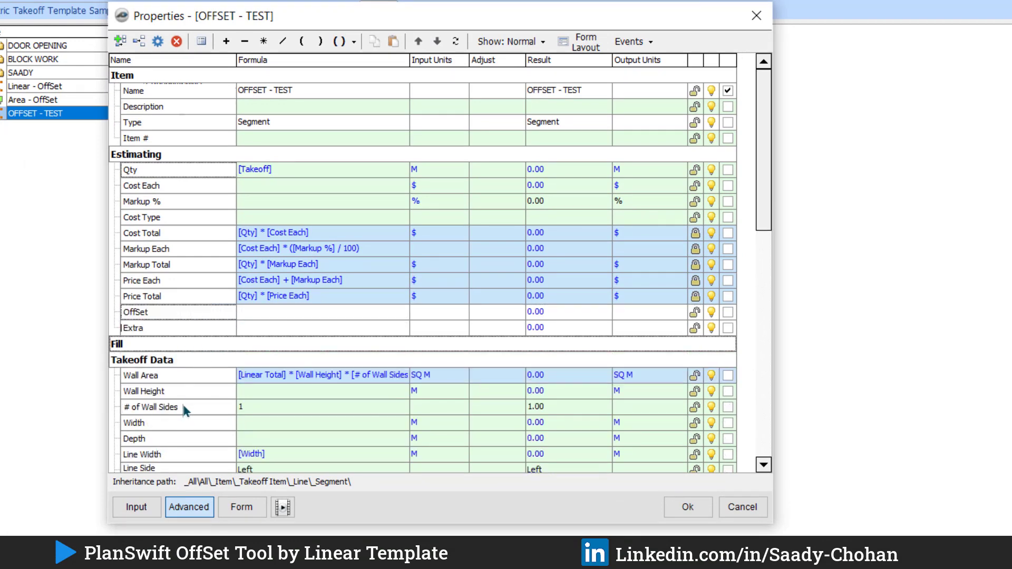
pyautogui.scroll(-2, 182, 407)
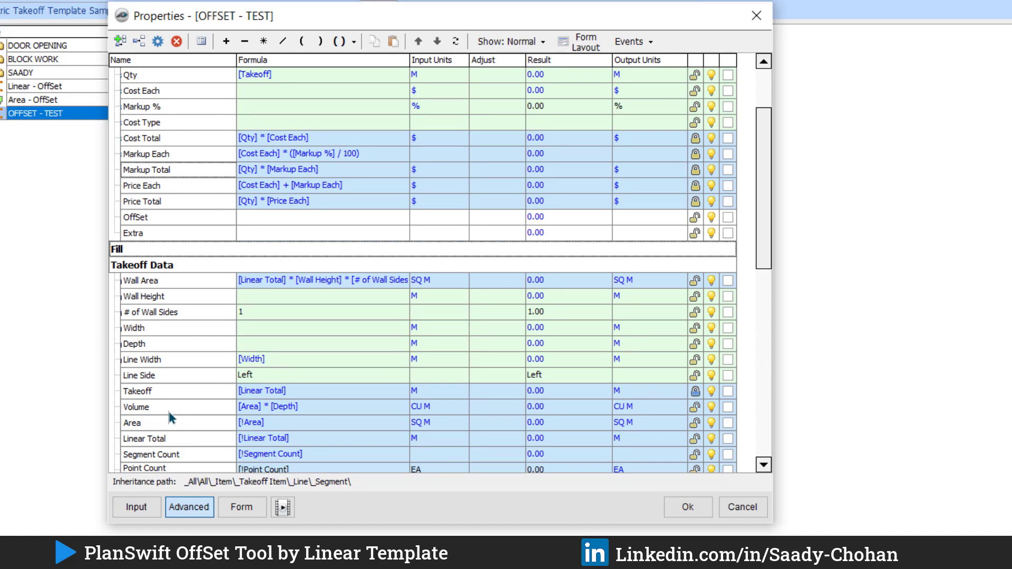
pyautogui.scroll(-1, 174, 369)
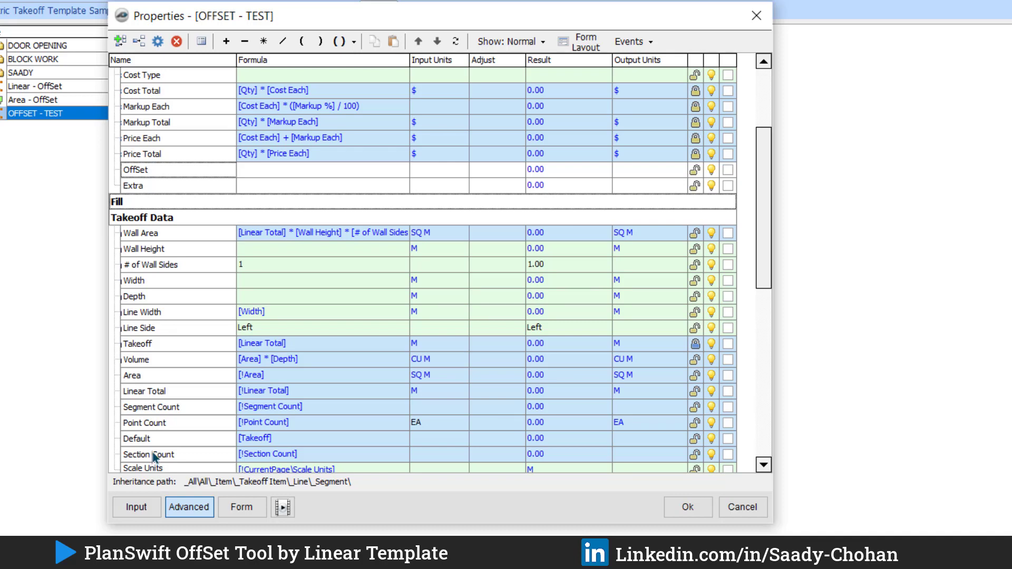
pyautogui.moveTo(150, 456); pyautogui.dragTo(253, 185)
pyautogui.scroll(2, 240, 383)
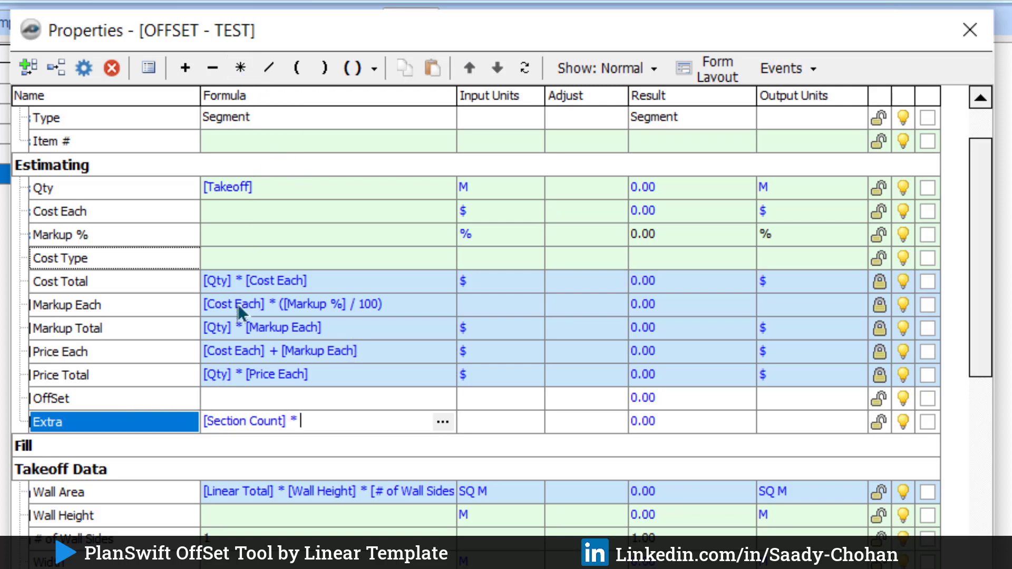
pyautogui.moveTo(99, 391); pyautogui.dragTo(326, 415)
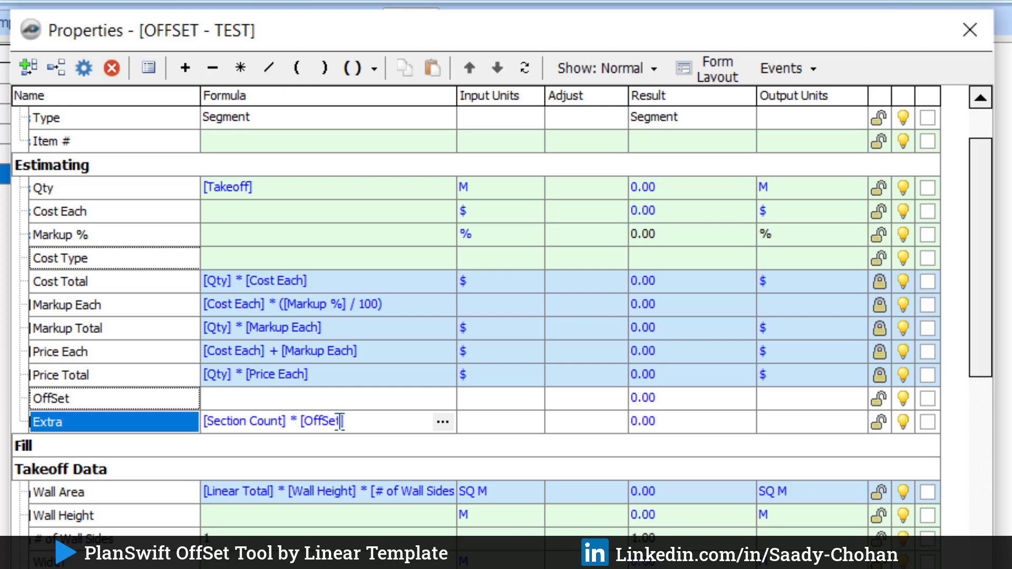
pyautogui.click(306, 186)
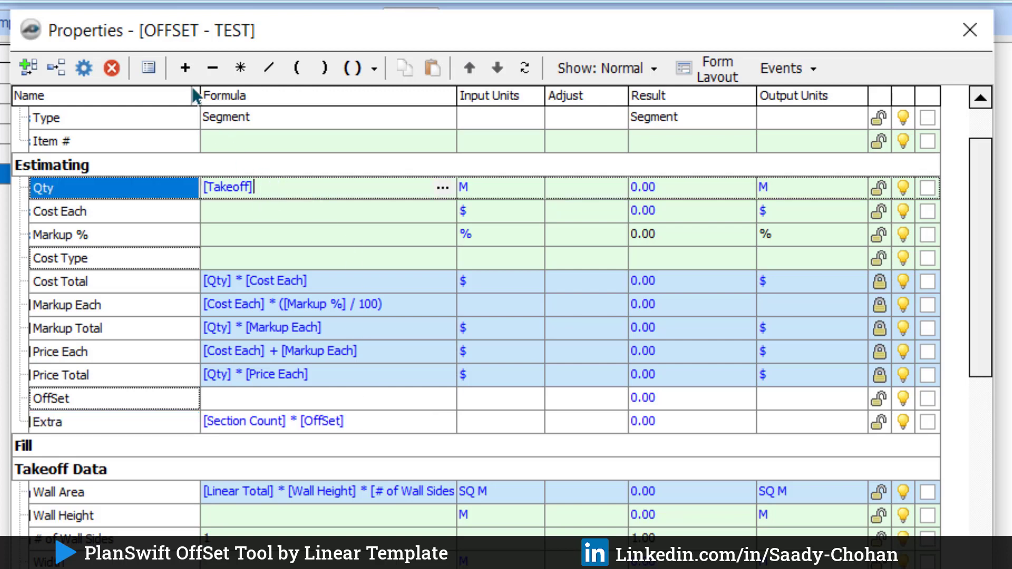
# - Change the Qty formula to [Takeoff] + [Extra]
pyautogui.click(244, 325)
pyautogui.click(315, 181)
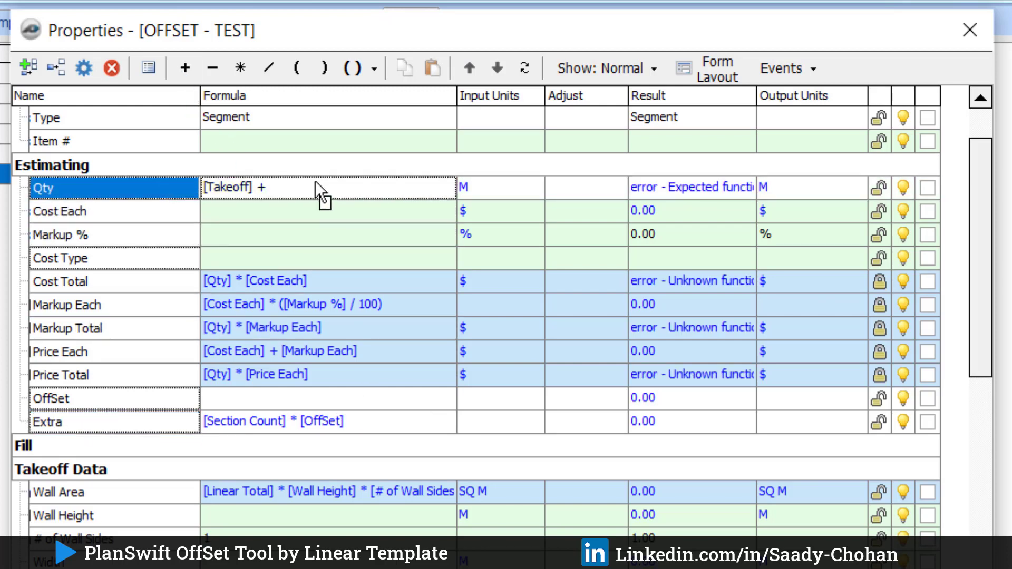
pyautogui.write('[Extra]')
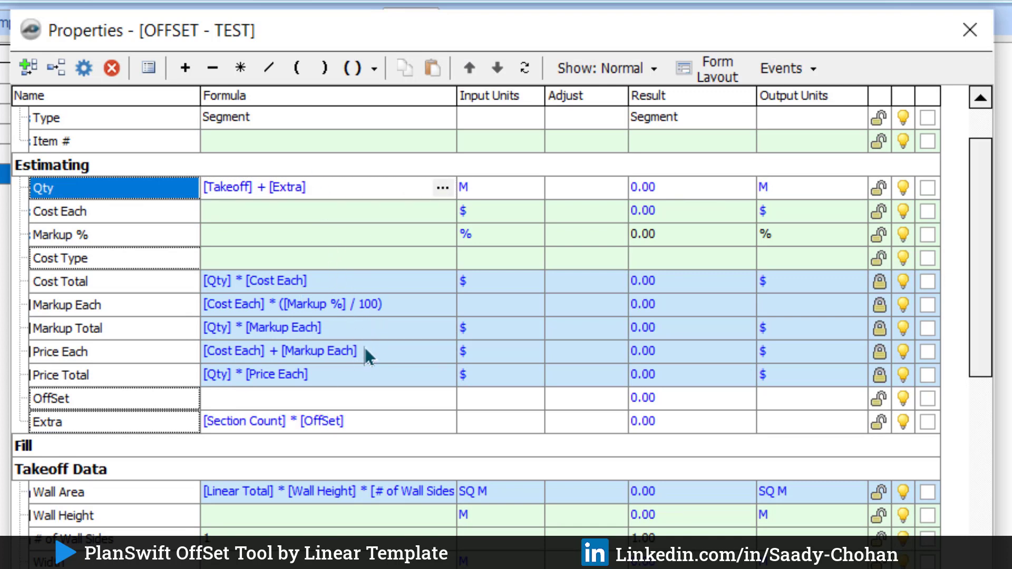
# - Set OffSet and Extra input units to M and close the template properties
pyautogui.click(507, 398)
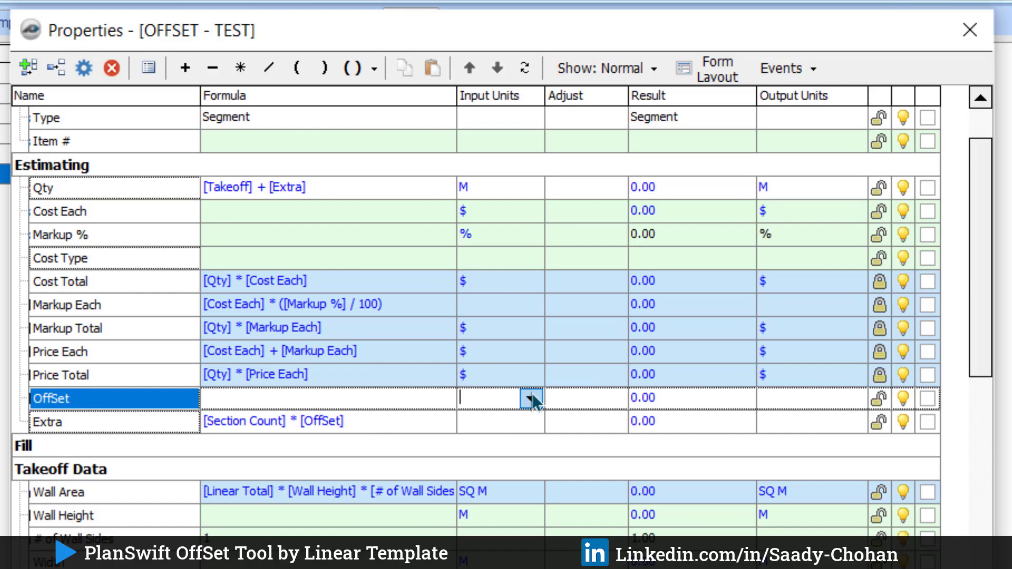
pyautogui.click(531, 399)
pyautogui.click(482, 504)
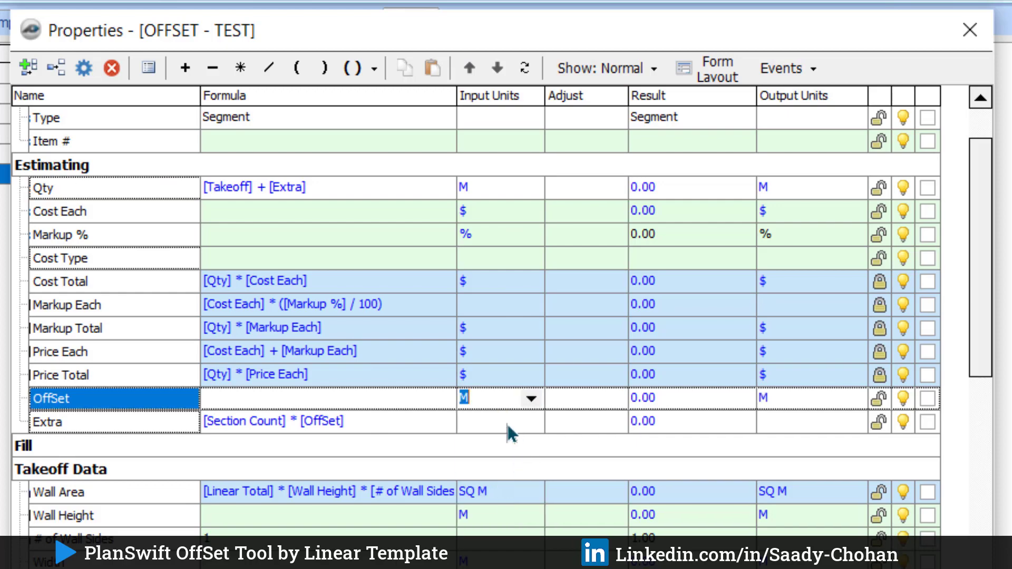
pyautogui.click(505, 424)
pyautogui.click(530, 422)
pyautogui.click(499, 527)
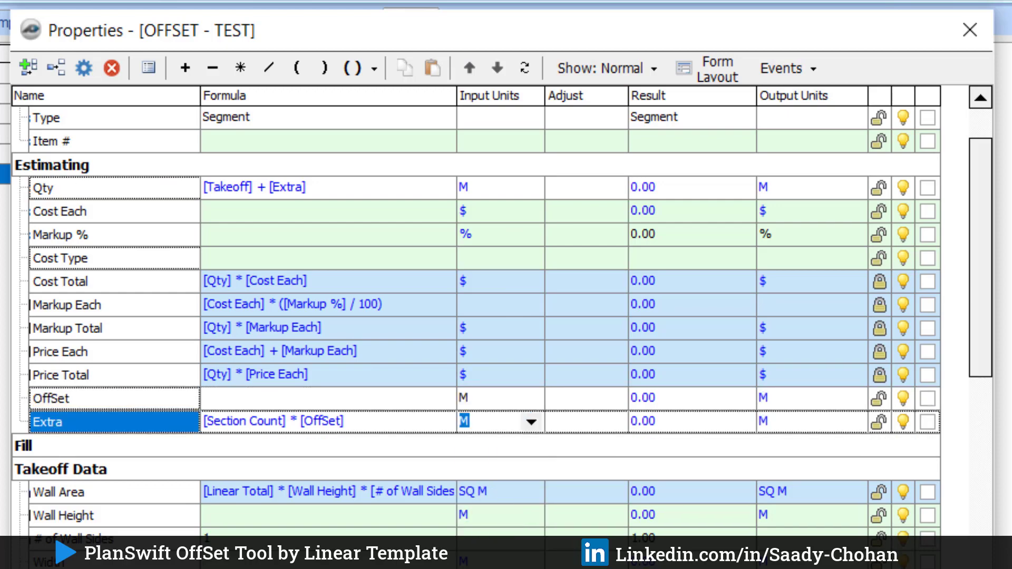
pyautogui.click(527, 516)
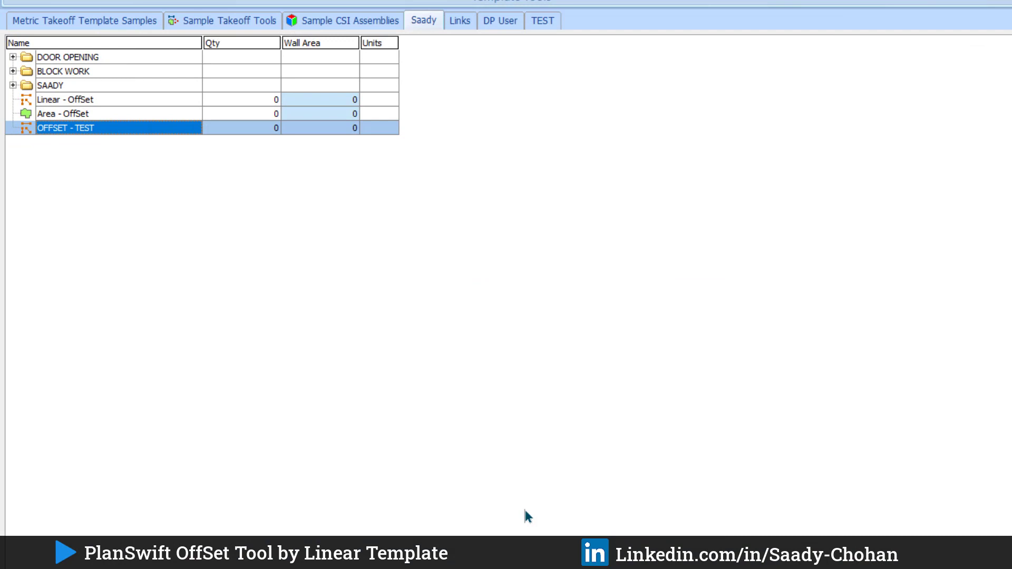
# - Add the OffSet property to the template's input form and preview it
pyautogui.rightClick(55, 133)
pyautogui.click(70, 139)
pyautogui.click(632, 354)
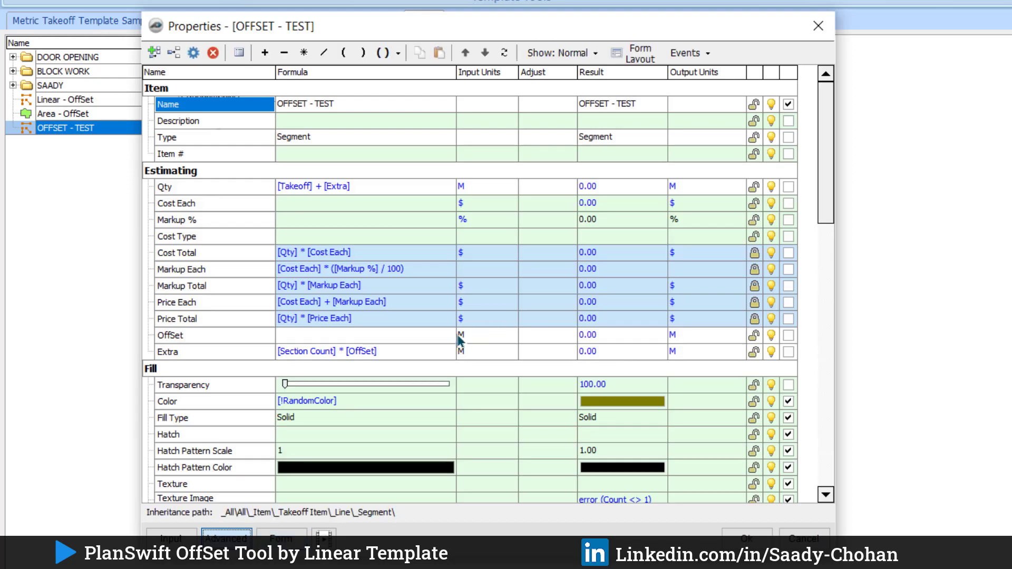
pyautogui.click(788, 336)
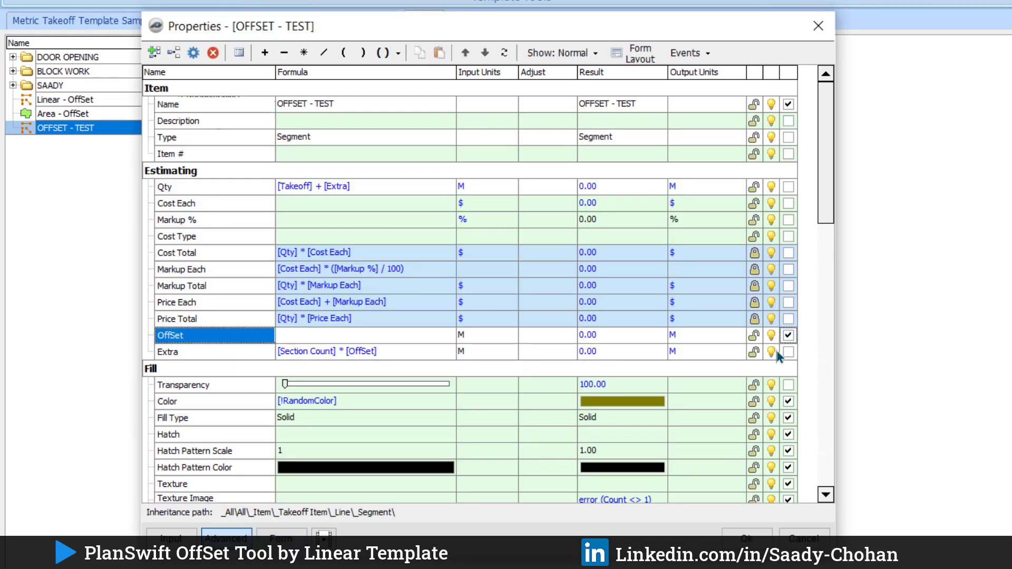
pyautogui.click(290, 534)
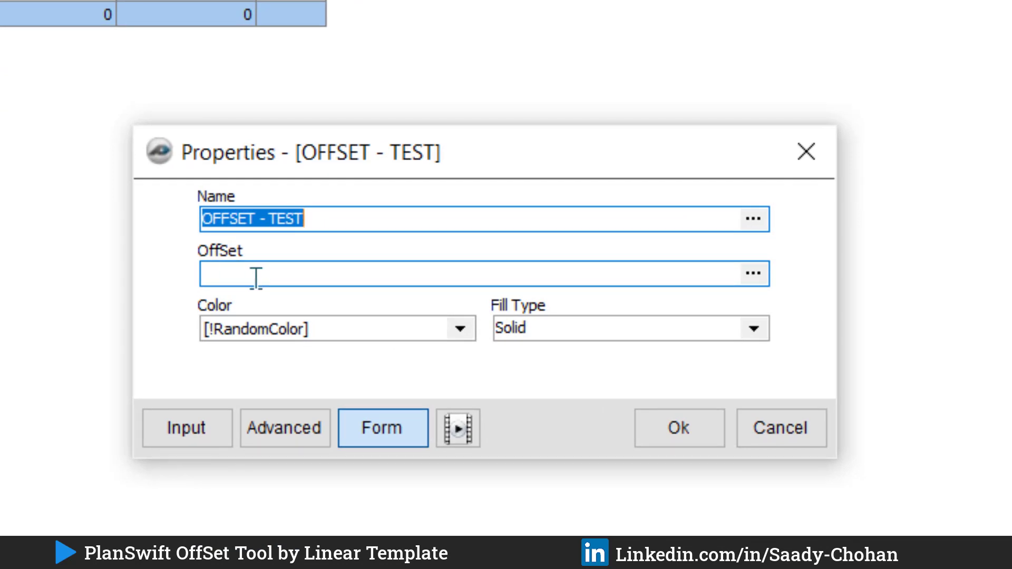
pyautogui.click(274, 427)
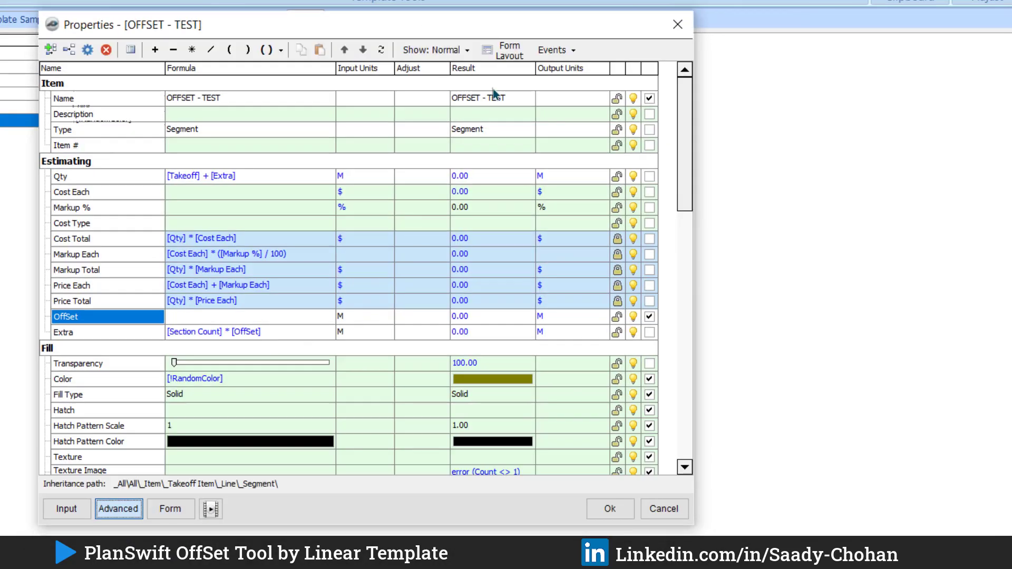
# - Turn on Show Units for OffSet in the Form Layout and preview the form again
pyautogui.click(503, 50)
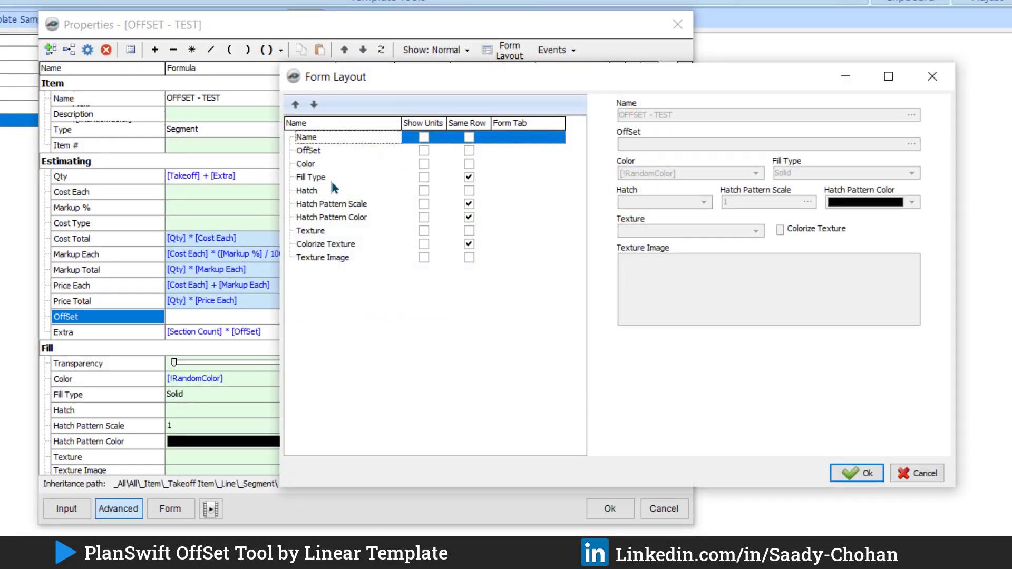
pyautogui.click(423, 150)
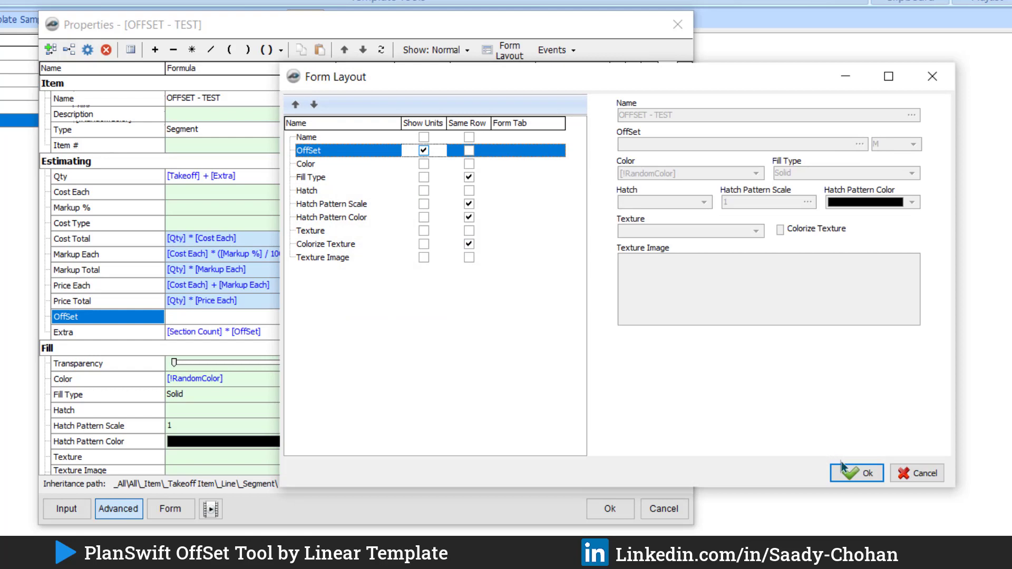
pyautogui.click(857, 472)
pyautogui.click(170, 509)
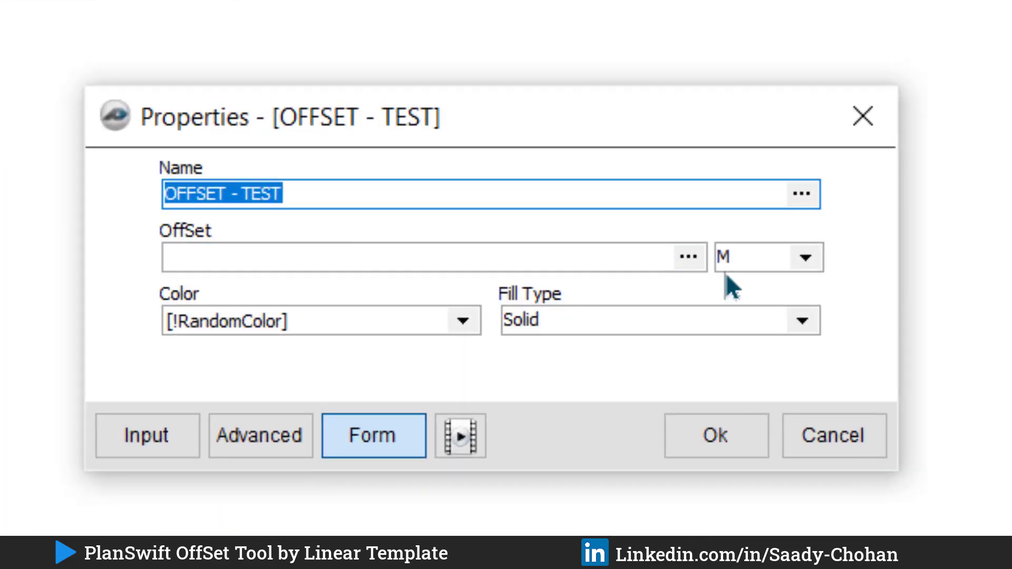
# - Save the template and start an OFFSET - TEST takeoff named Lintel in the Takeoff view
pyautogui.click(546, 375)
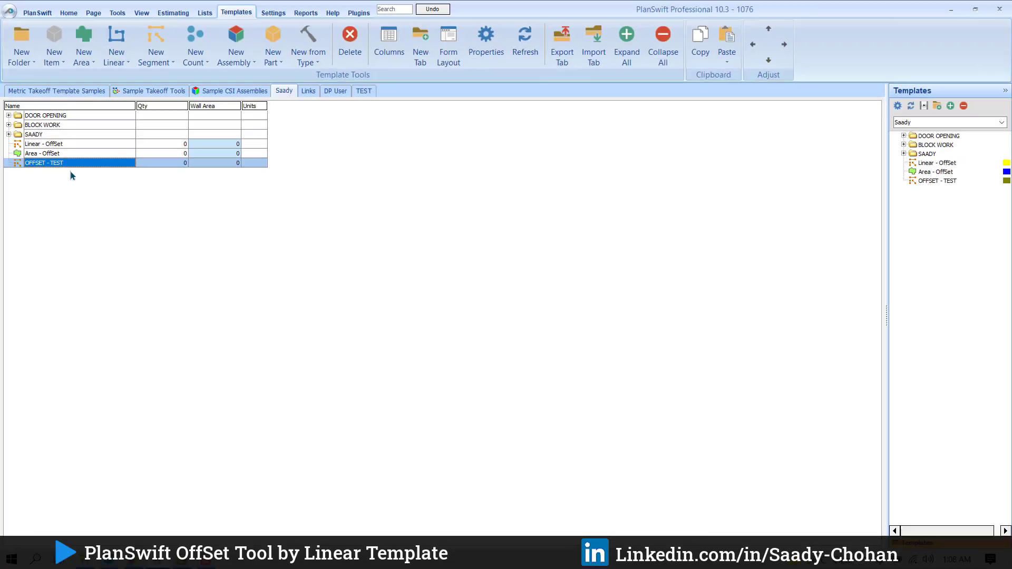
pyautogui.click(79, 17)
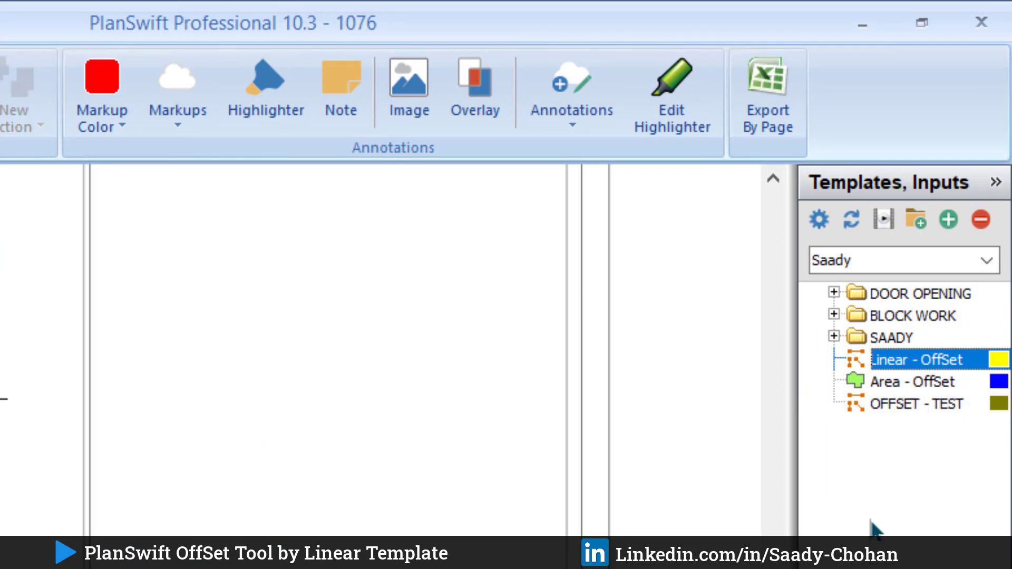
pyautogui.click(823, 406)
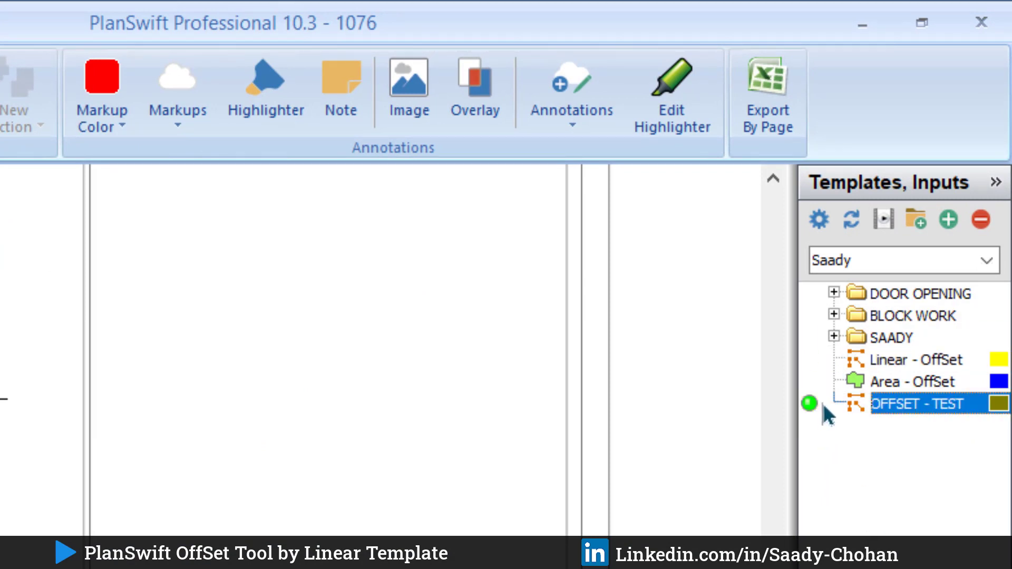
pyautogui.doubleClick(801, 407)
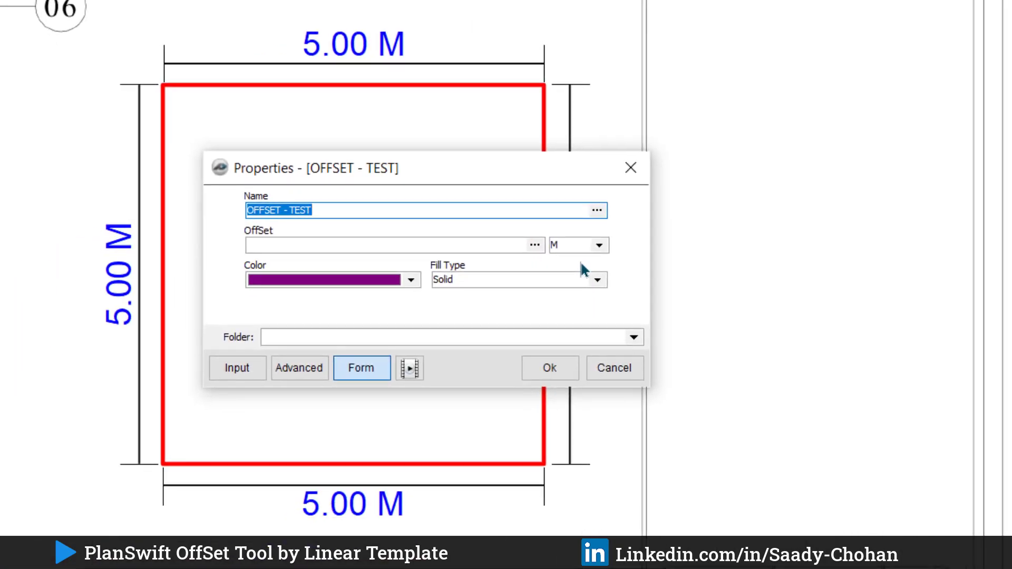
pyautogui.write('Lintel')
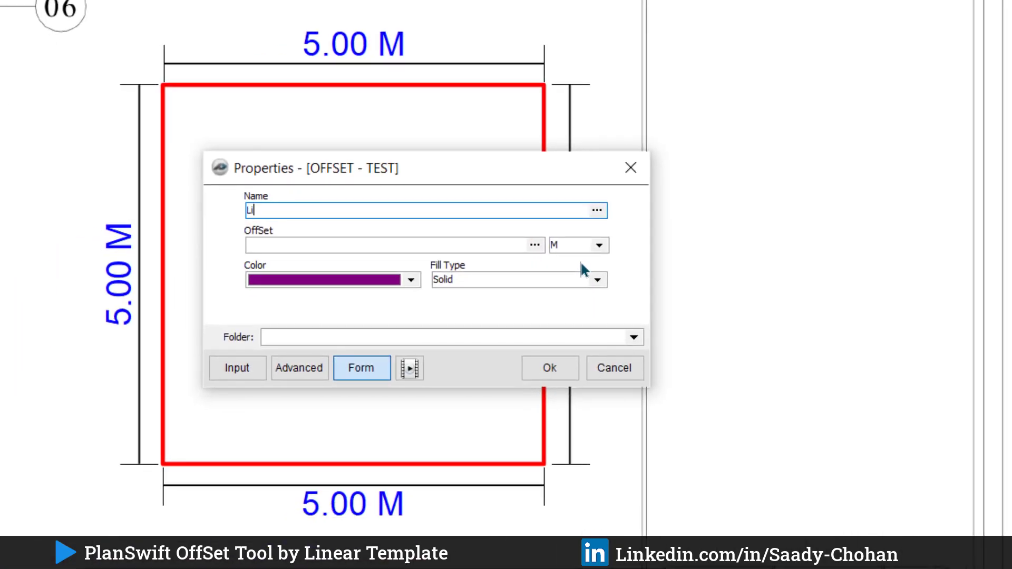
# - Give Lintel an OffSet of 5 and confirm it to begin tracing
pyautogui.click(470, 246)
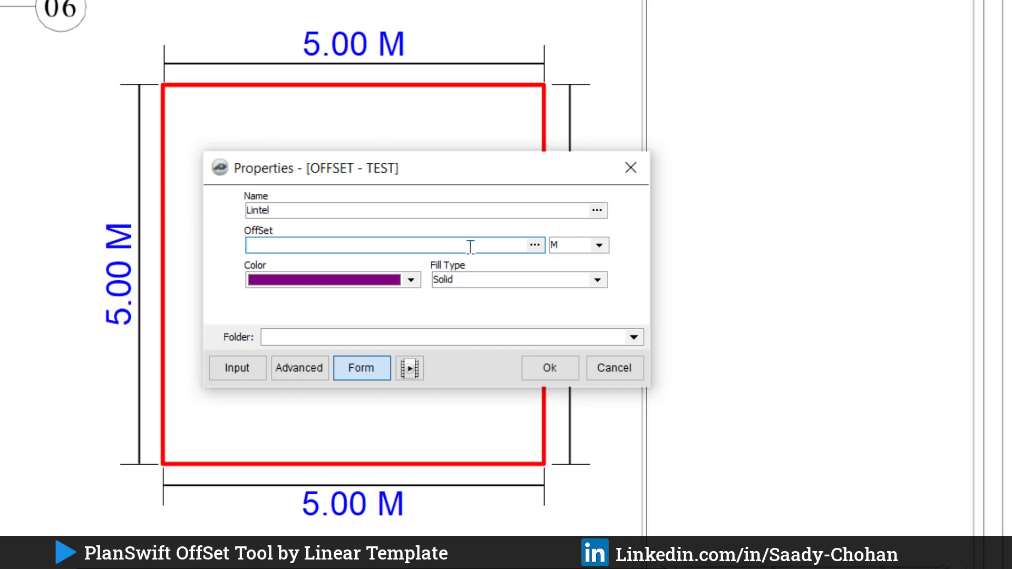
pyautogui.write('0.3')
pyautogui.press('BackSpace')
pyautogui.press('BackSpace')
pyautogui.press('BackSpace')
pyautogui.write('2')
pyautogui.press('BackSpace')
pyautogui.write('5')
pyautogui.click(530, 372)
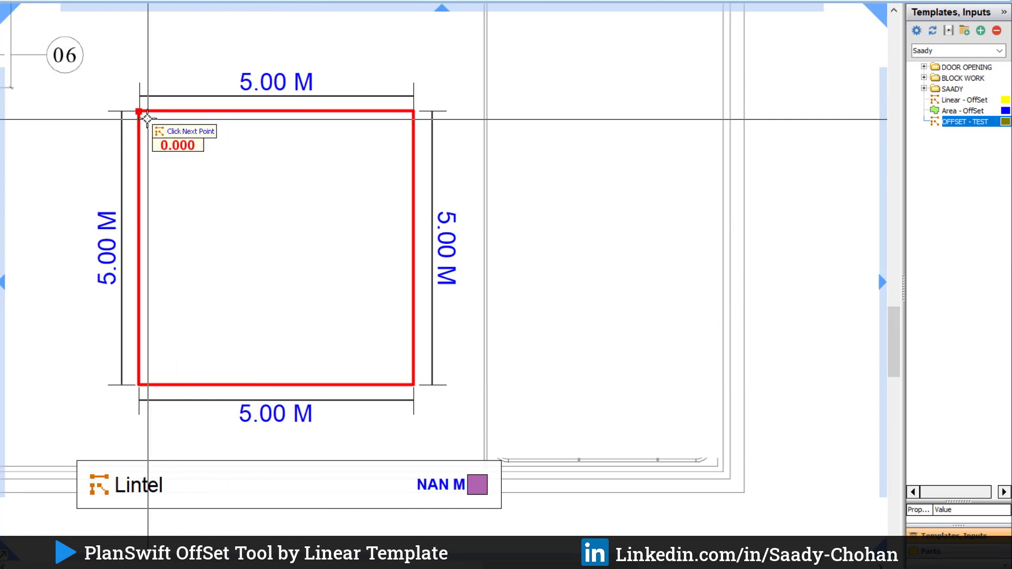
# - Trace the Lintel around all four corners of the 5 m square and stop, giving 45.0 M with offset
pyautogui.click(139, 111)
pyautogui.click(413, 111)
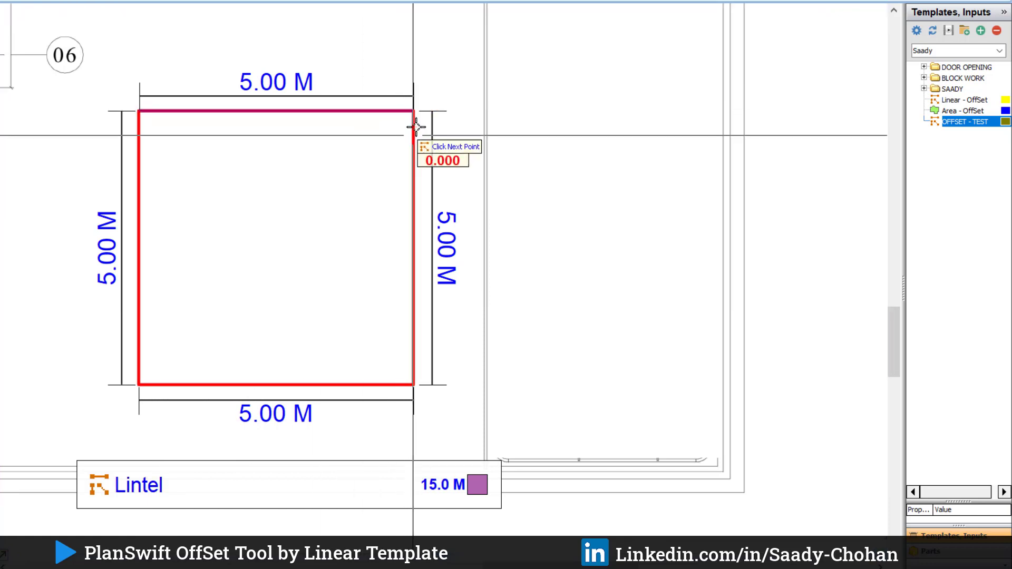
pyautogui.click(413, 384)
pyautogui.click(179, 386)
pyautogui.click(139, 386)
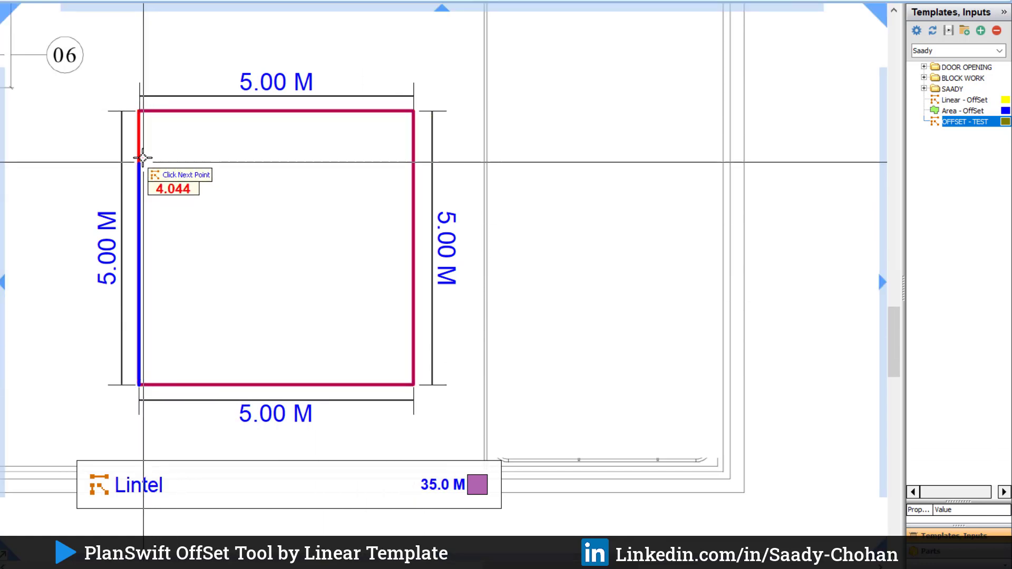
pyautogui.doubleClick(139, 111)
pyautogui.rightClick(461, 189)
pyautogui.click(517, 232)
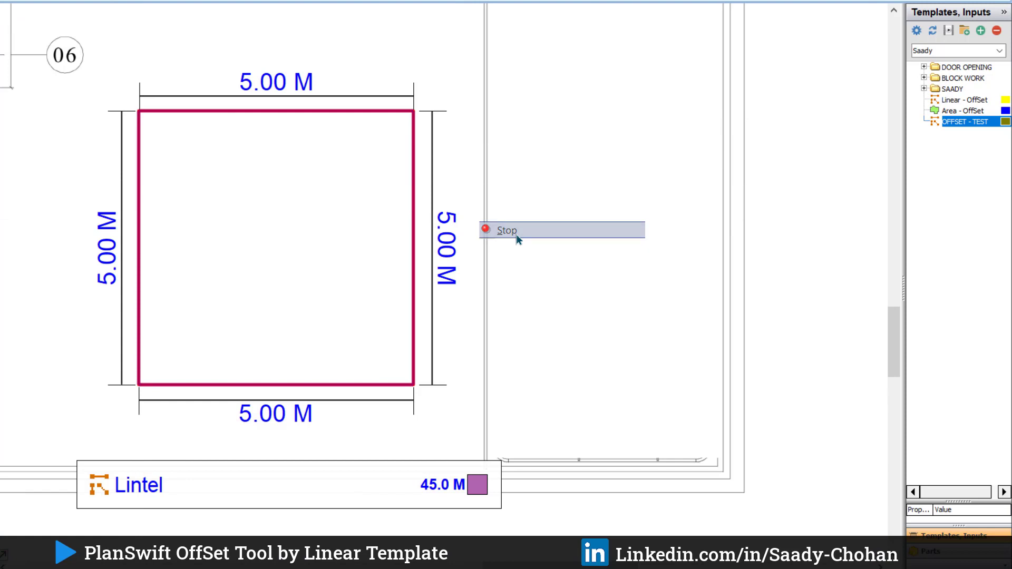